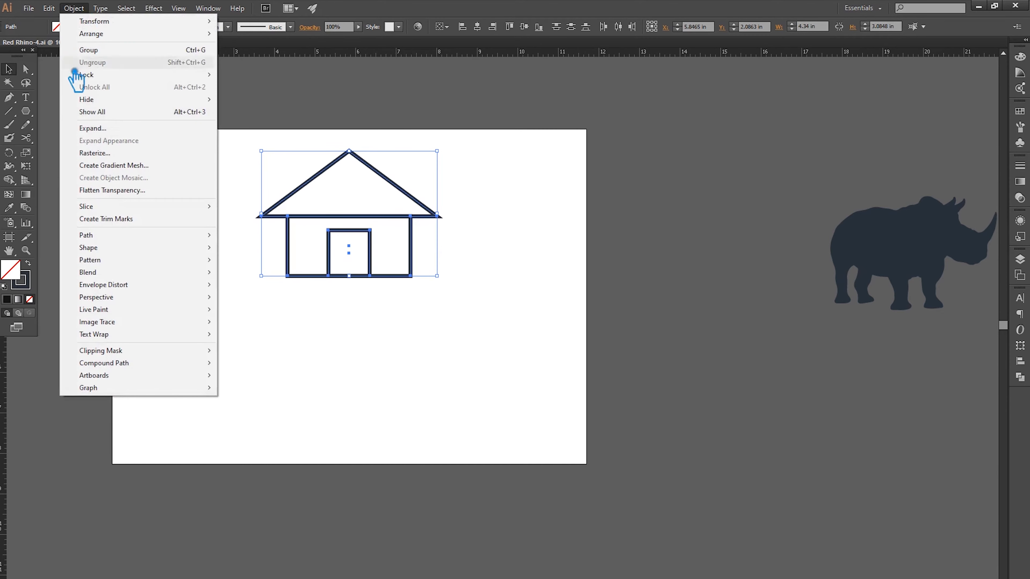
Expand the strokes of the selected house outline into filled shapes.
click(506, 372)
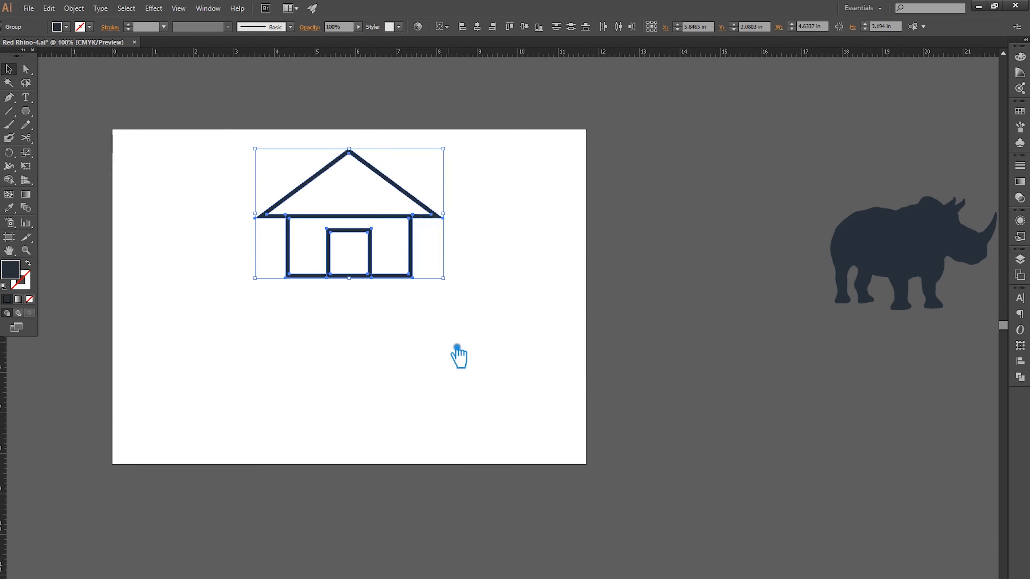
click(418, 326)
Draw four vertical lines about 1.7 in long along the inner and outer edges of the door frame, extending below the house base.
scroll(341, 298, up, 3)
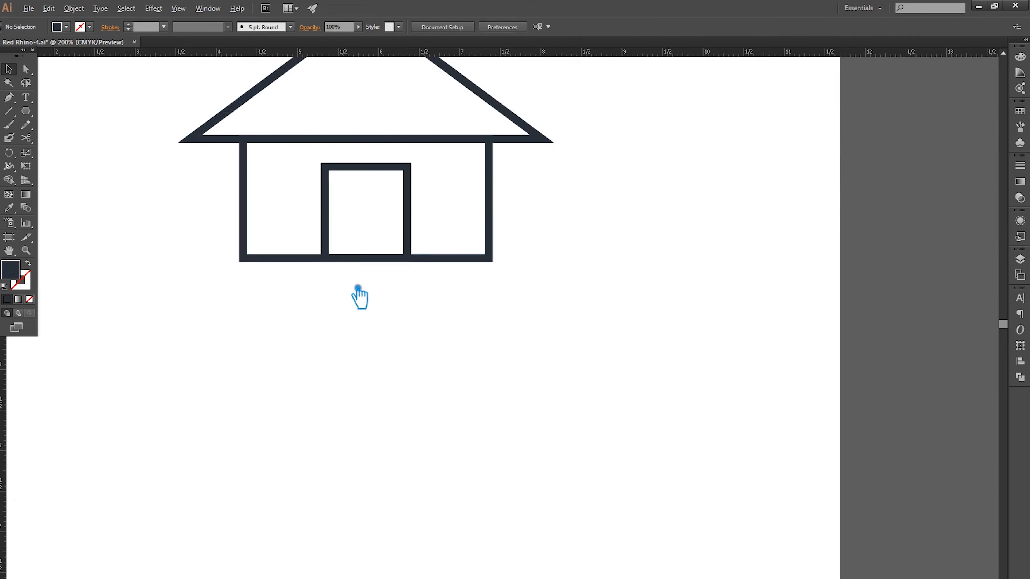
drag(408, 285, 428, 416)
click(336, 304)
click(393, 315)
click(356, 379)
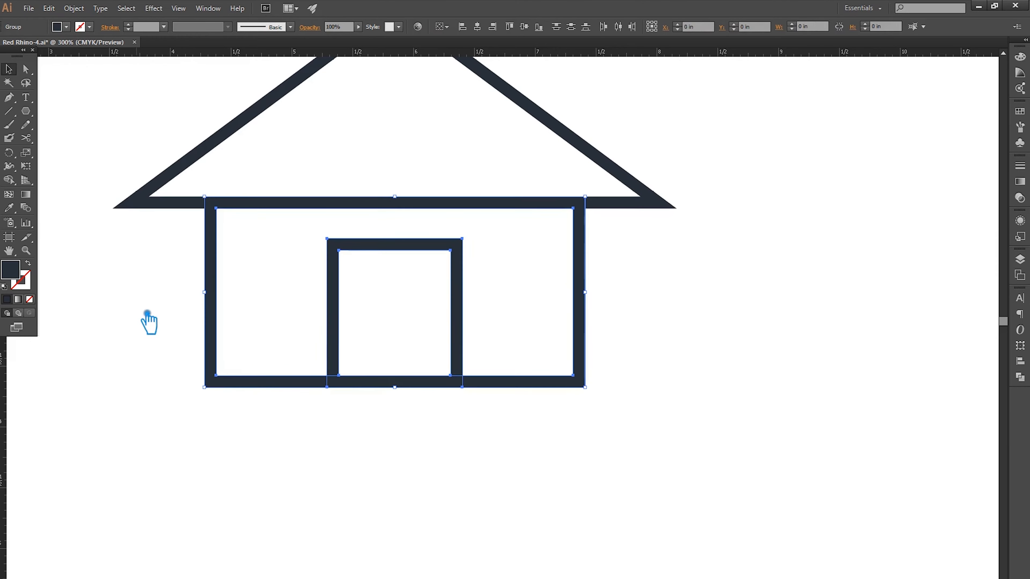
click(154, 280)
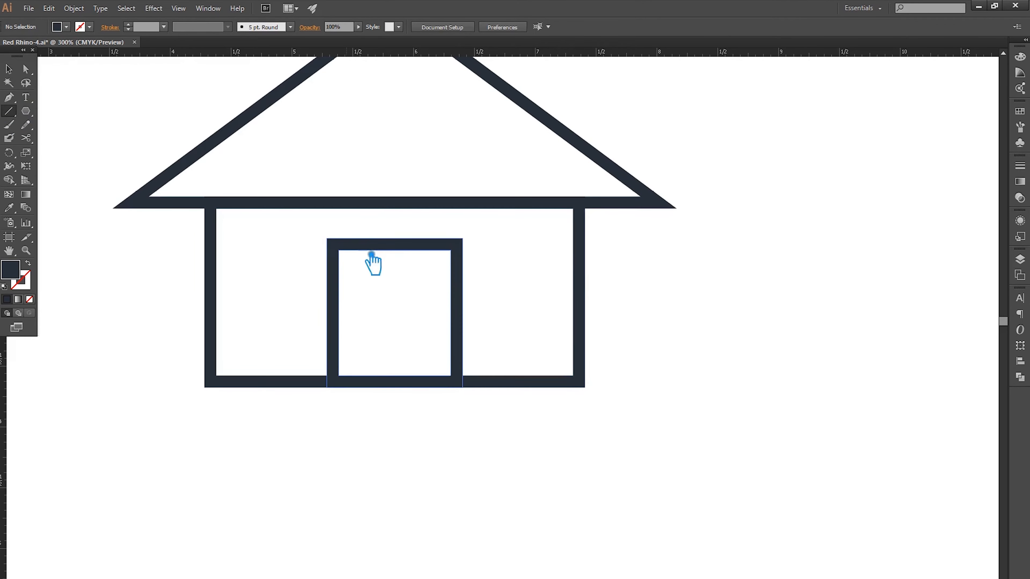
drag(339, 250, 367, 451)
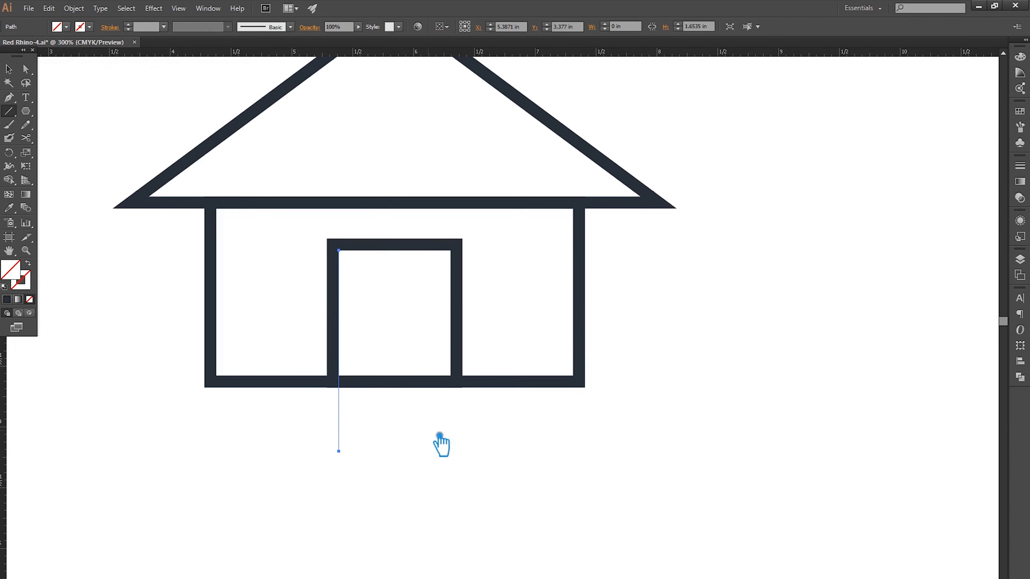
drag(327, 240, 352, 455)
drag(451, 251, 467, 462)
drag(471, 245, 468, 445)
Divide the house body and door frame along the vertical lines with Pathfinder, and ungroup the resulting pieces.
click(19, 74)
drag(724, 389, 200, 271)
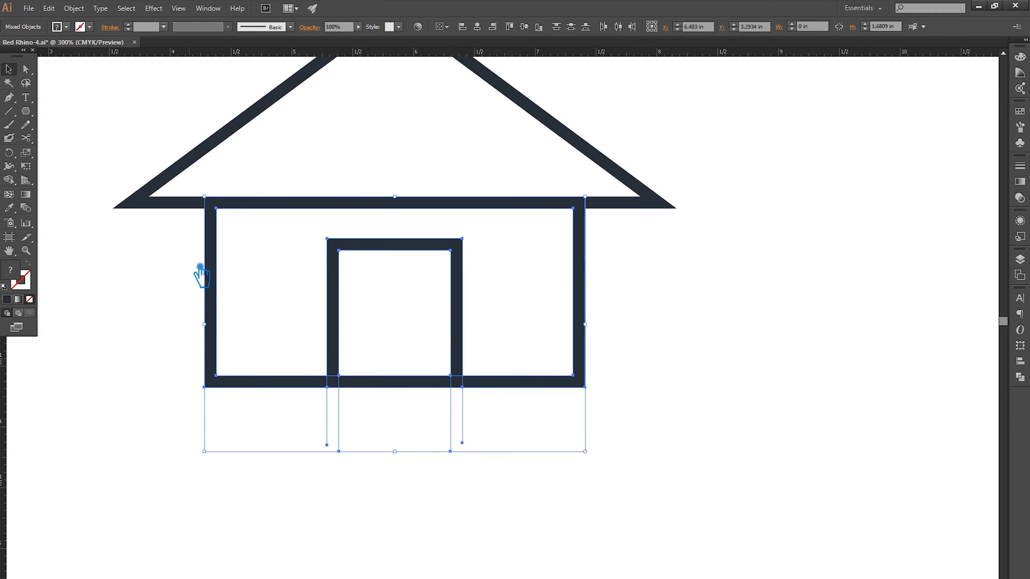
click(1019, 377)
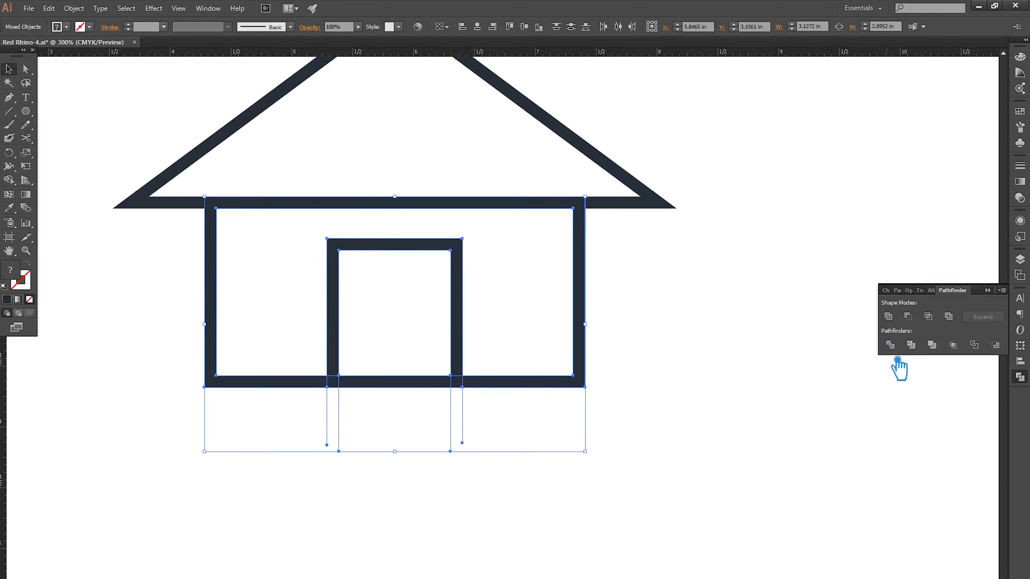
click(889, 345)
right_click(498, 388)
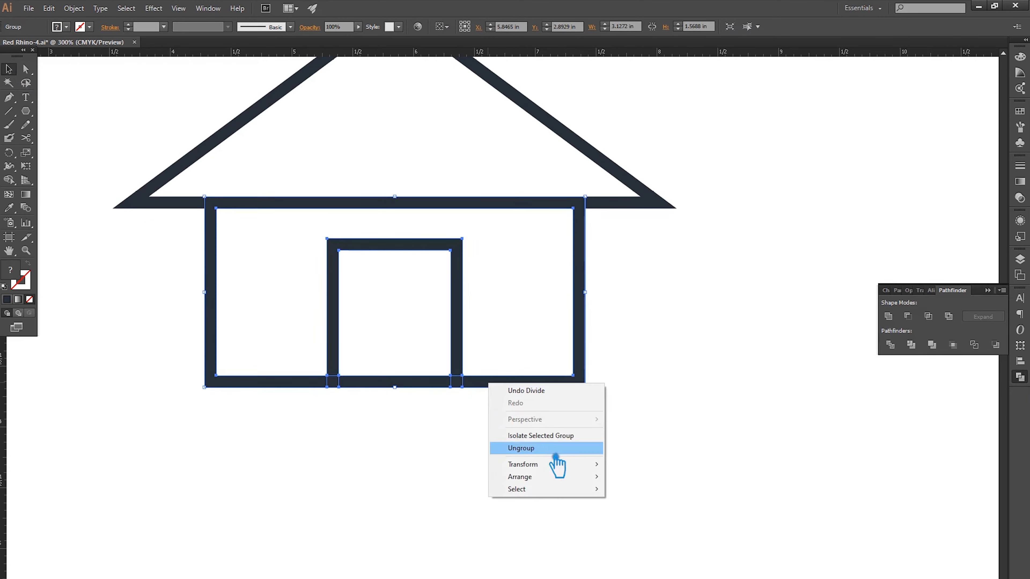
click(543, 448)
Delete the piece of the base between the two door posts to open the doorway at the bottom.
drag(391, 414, 370, 308)
key(Delete)
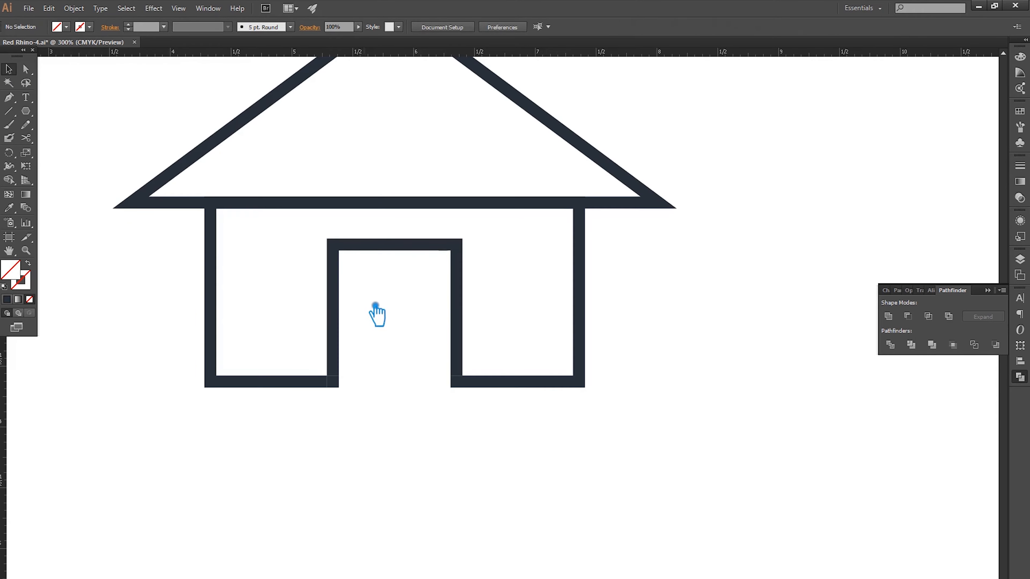
scroll(673, 301, up, 3)
scroll(729, 280, down, 2)
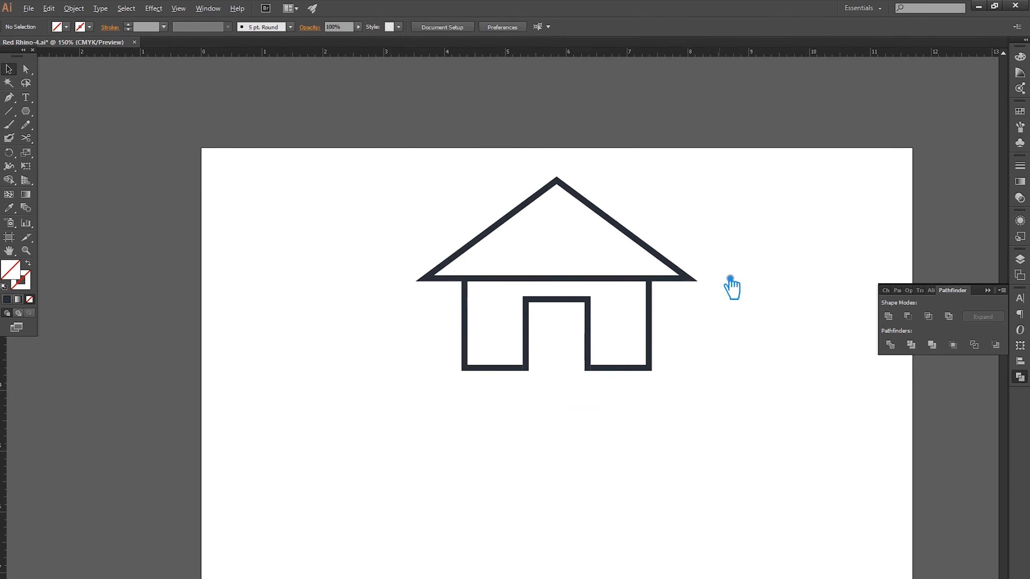
click(1001, 292)
scroll(740, 281, down, 1)
scroll(769, 305, up, 1)
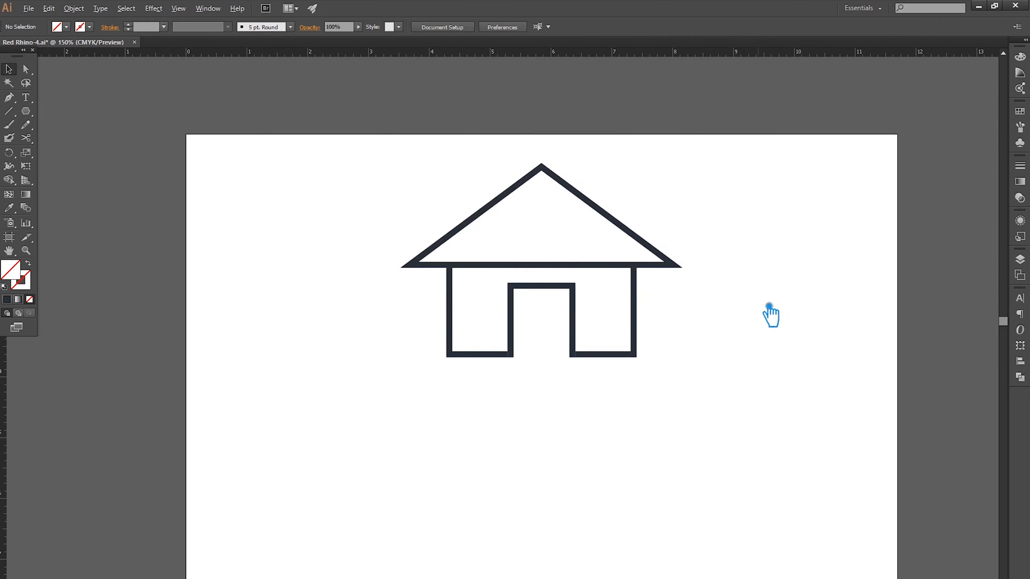
Draw two short vertical lines across the roof's bottom bar, one at the inner edge of each side wall.
drag(822, 330, 689, 305)
scroll(689, 305, down, 1)
click(501, 264)
click(655, 297)
scroll(534, 268, up, 2)
click(9, 112)
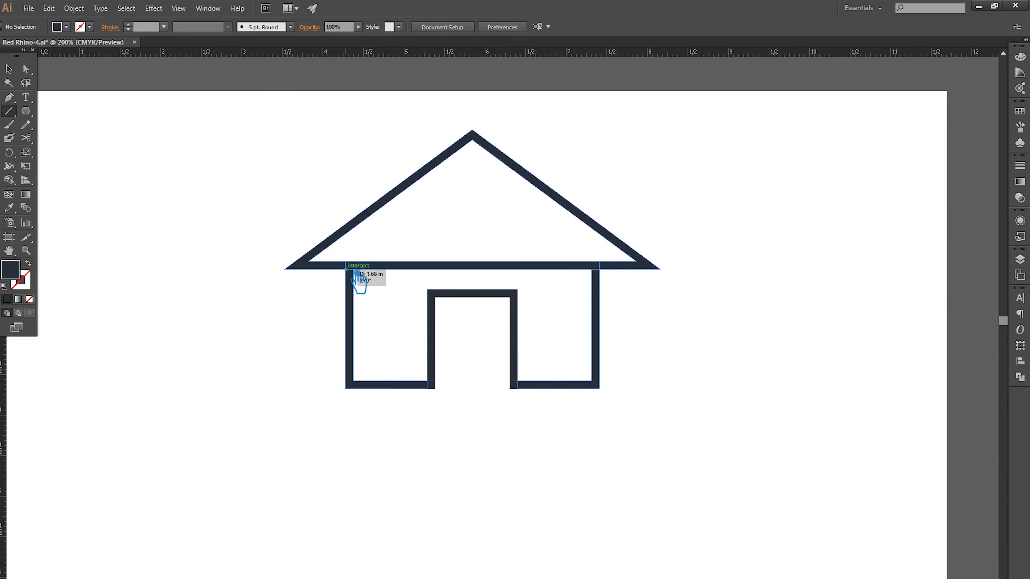
drag(353, 272, 353, 250)
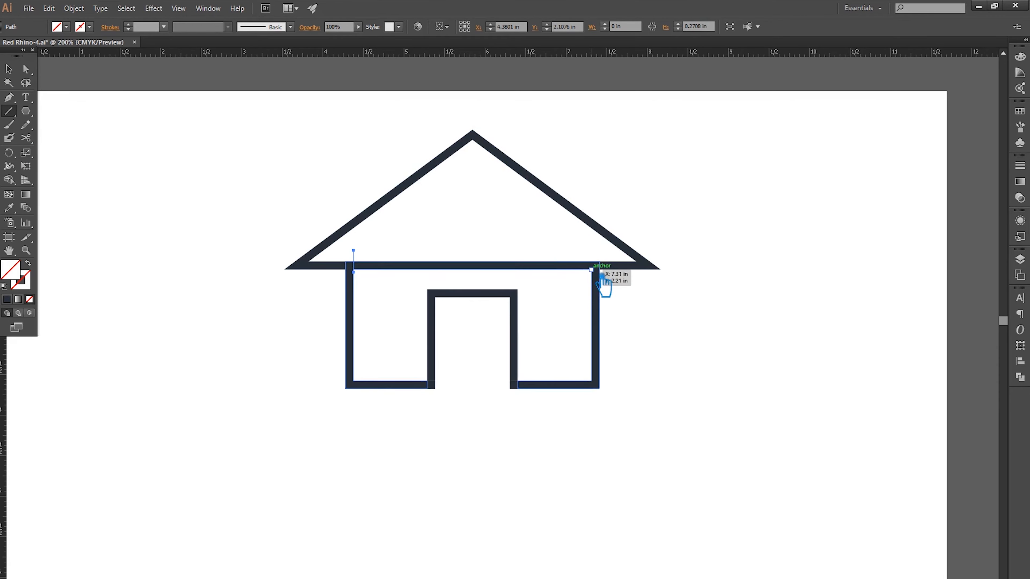
drag(591, 269, 592, 253)
Divide the roof and walls along the two short lines with Pathfinder, and ungroup the pieces.
key(v)
mouse_move(732, 278)
mouse_down()
mouse_move(635, 289)
mouse_move(297, 240)
mouse_up()
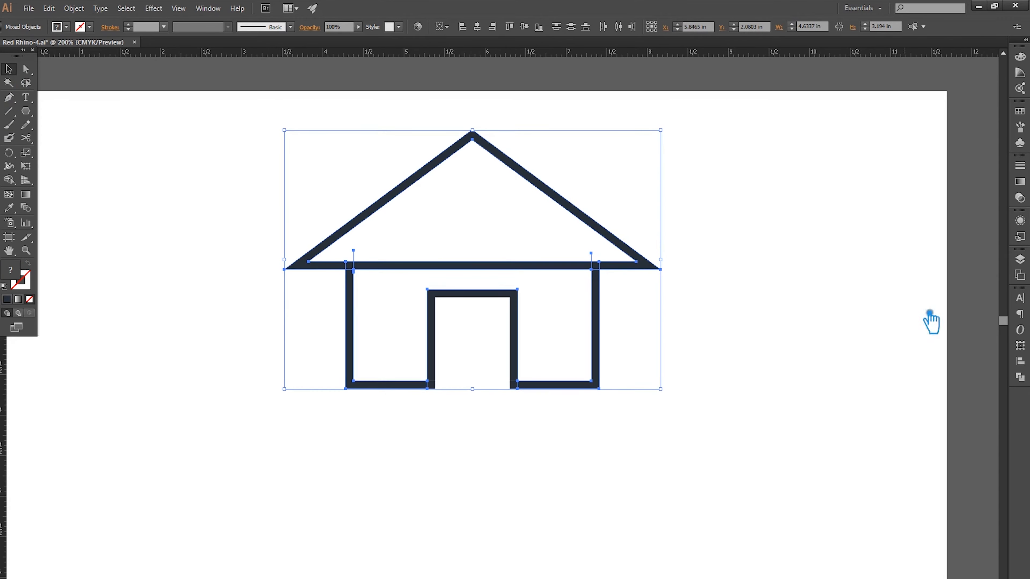
click(1021, 377)
click(890, 345)
click(997, 291)
click(932, 285)
click(449, 289)
right_click(434, 265)
click(490, 318)
Delete the section of the roof's bottom bar that spans between the two side walls.
click(685, 316)
click(485, 268)
key(Delete)
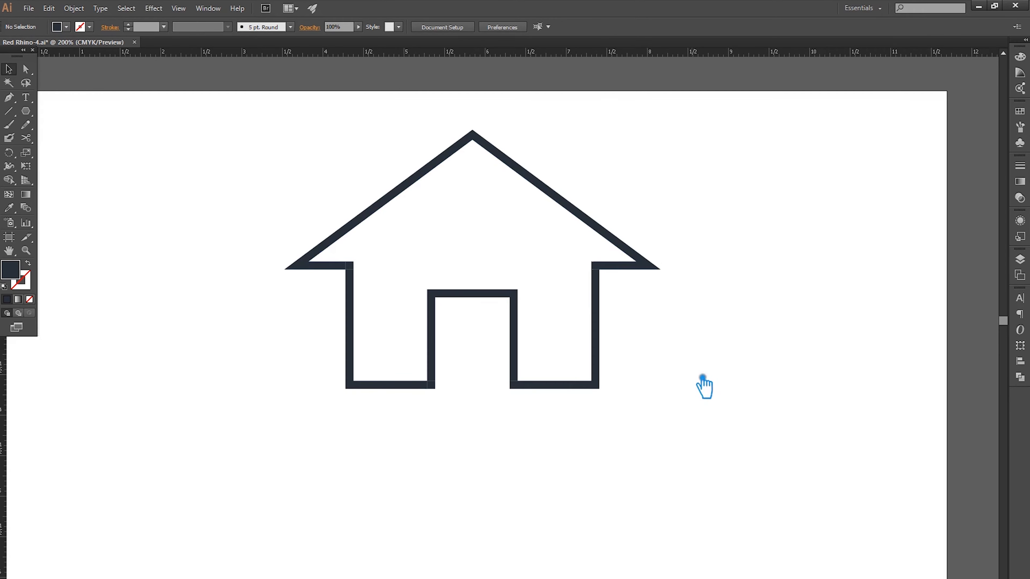
Unite all the house pieces into one solid silhouette with Pathfinder.
drag(782, 420, 251, 158)
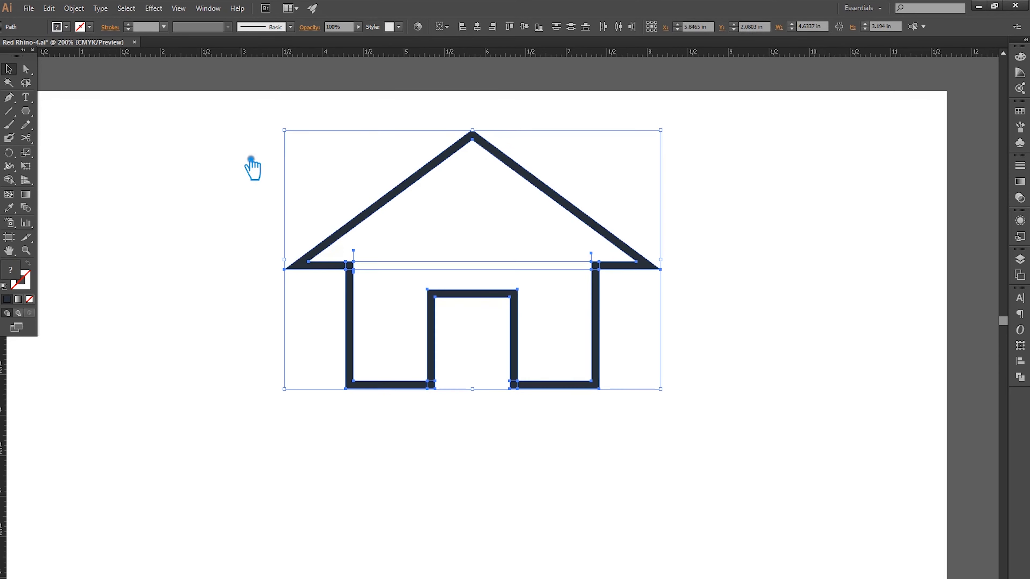
click(1019, 377)
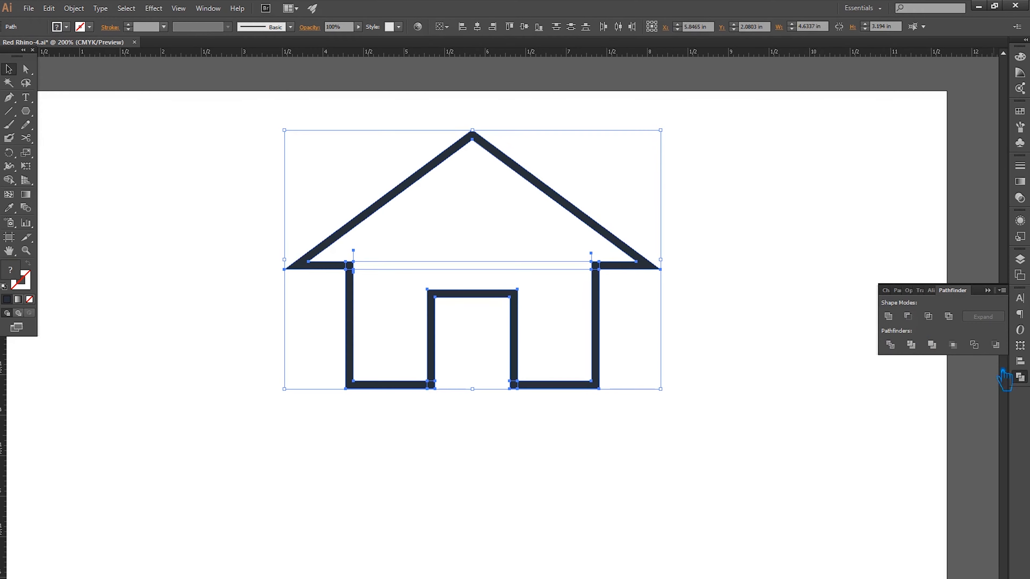
click(905, 318)
Remove the thin slot left inside the house silhouette, starting with its upper corner anchor point.
key(minus)
click(591, 262)
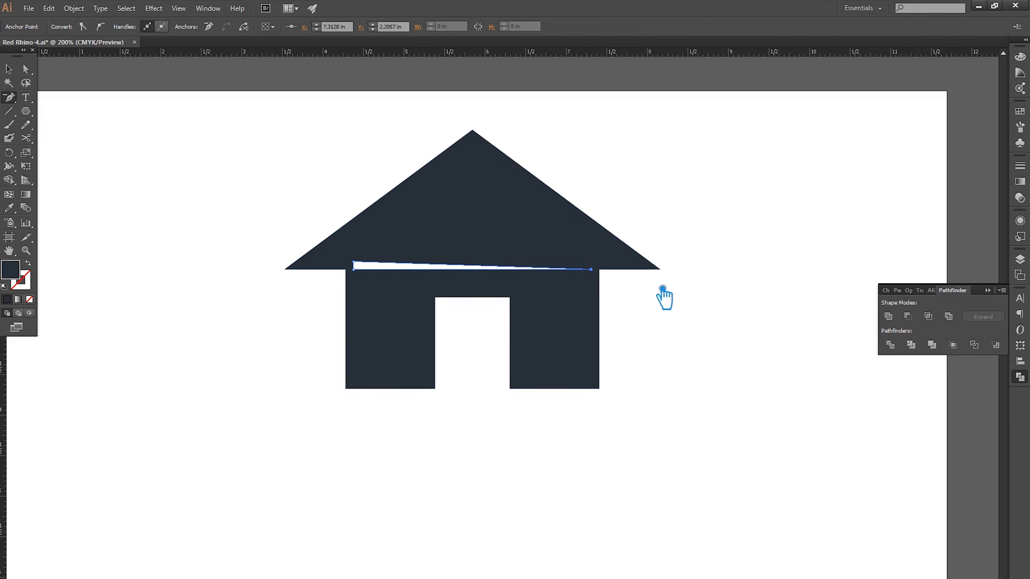
key(Delete)
click(9, 70)
Lower the top edge of the door opening by moving its two corner anchor points down together.
key(a)
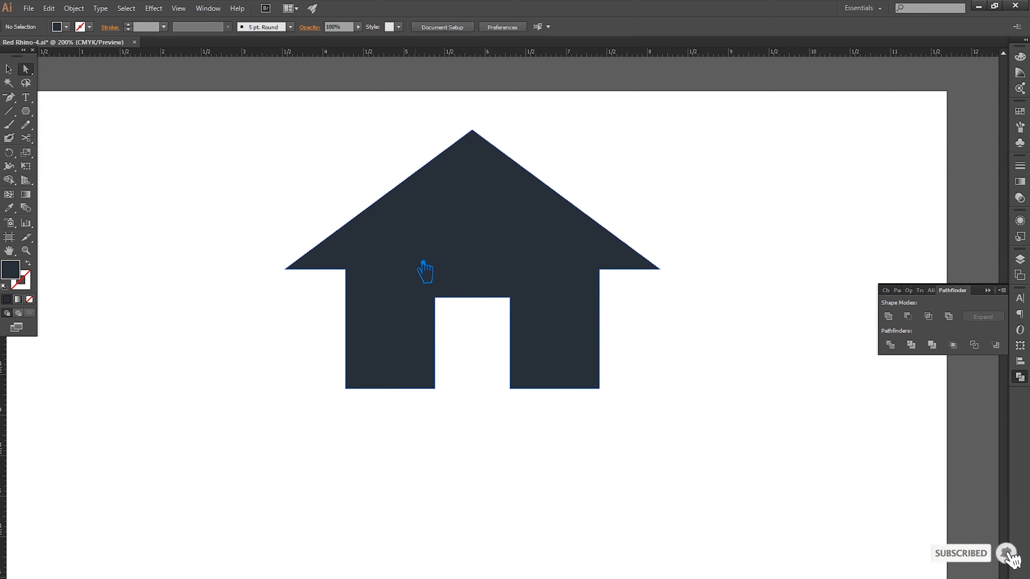
click(435, 298)
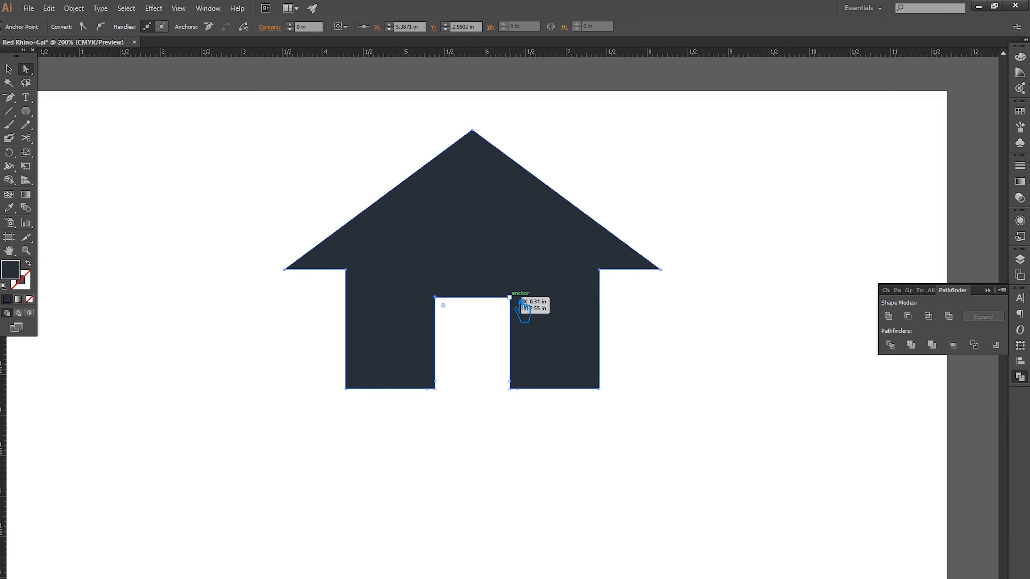
shift+click(509, 297)
key(Down)
key(Down)
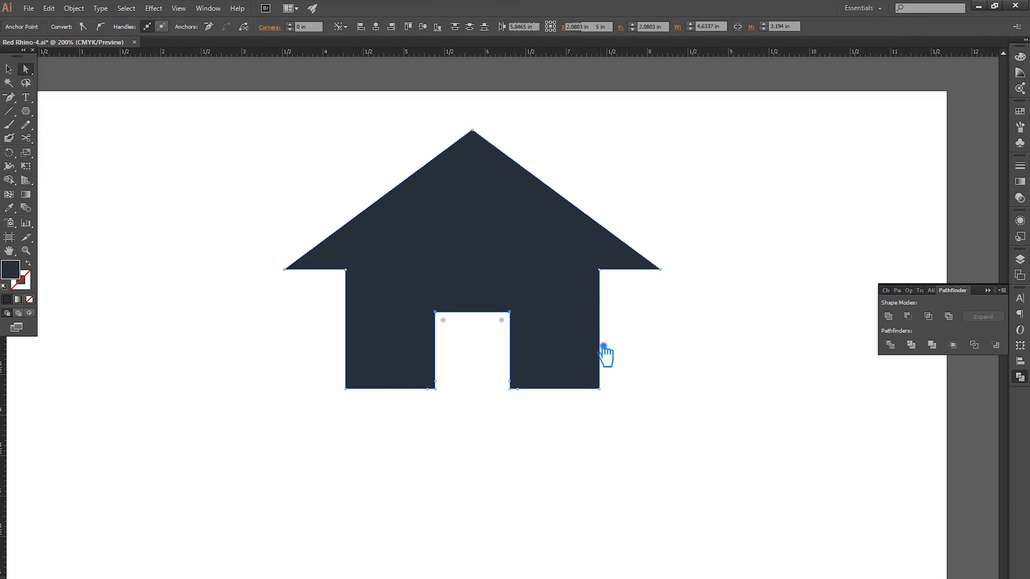
Delete the extra anchor points beside the bottom corners of the door opening.
key(minus)
click(510, 381)
click(518, 390)
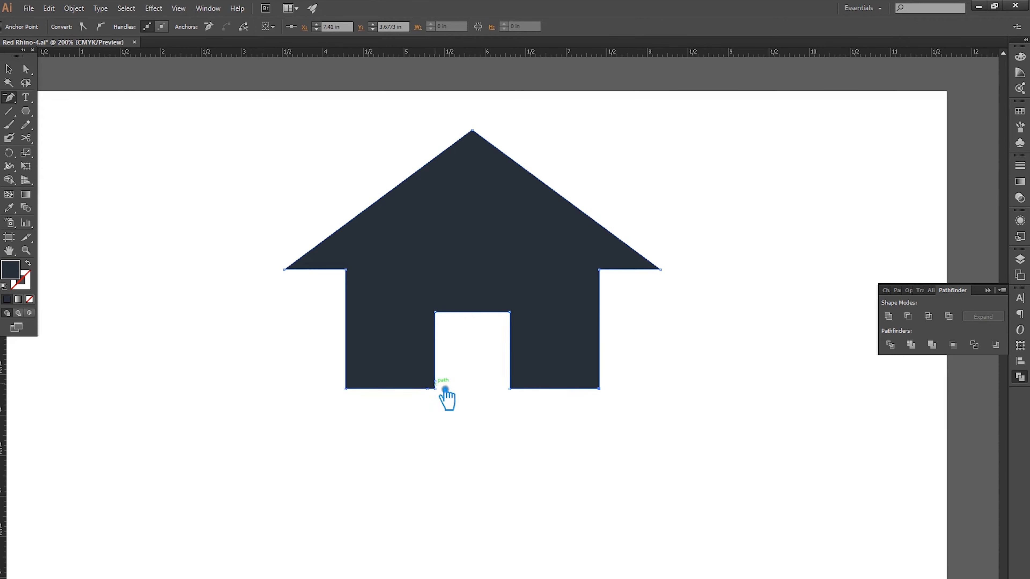
click(444, 386)
click(10, 72)
drag(10, 97, 47, 97)
click(13, 71)
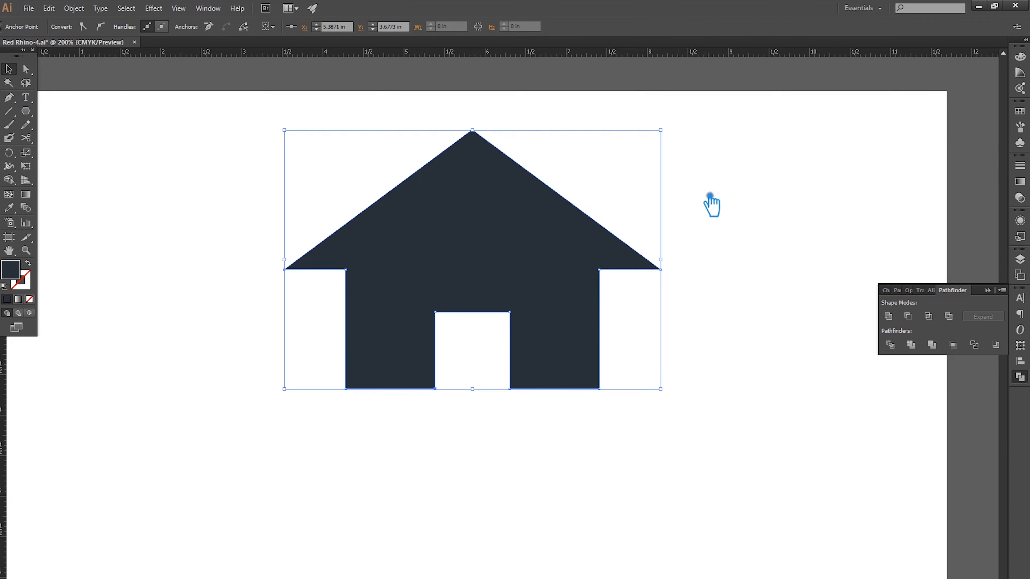
click(793, 202)
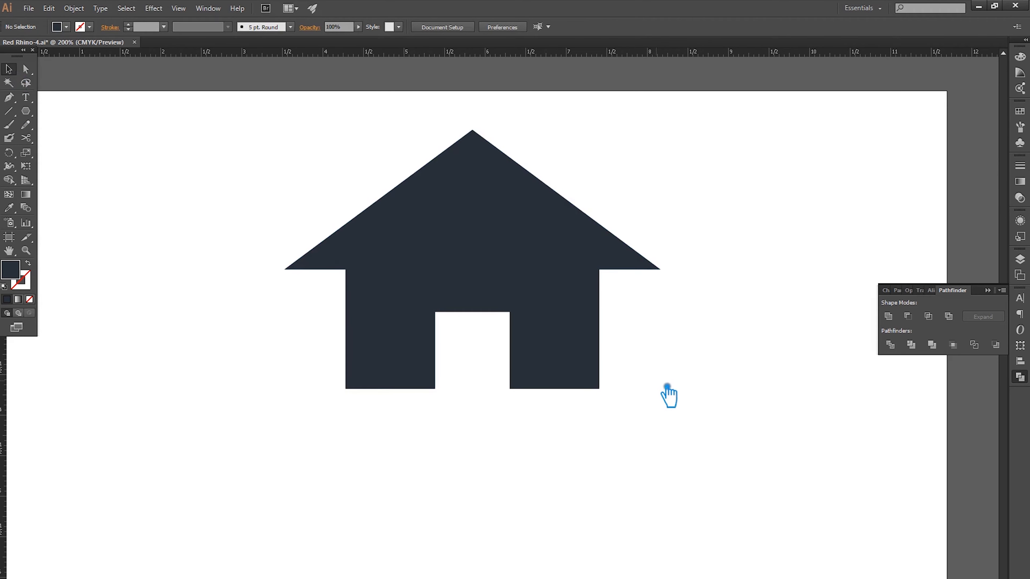
Shorten the house by moving all its bottom anchor points up together by about 0.17 in.
key(a)
drag(675, 436, 292, 377)
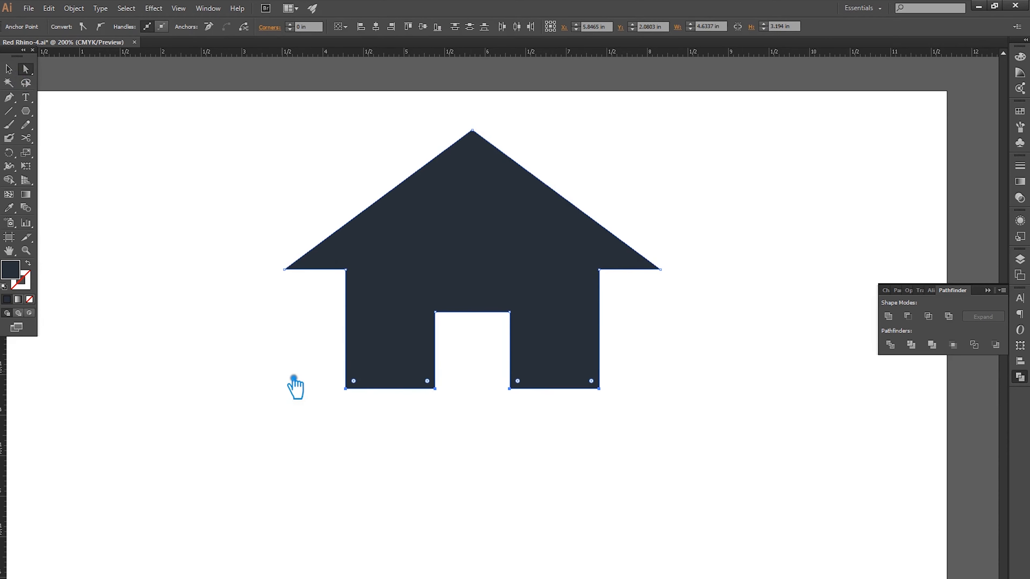
key(Up)
key(Up)
key(Up)
key(Up)
key(Up)
key(Up)
key(Up)
key(Up)
key(Up)
key(Up)
key(Up)
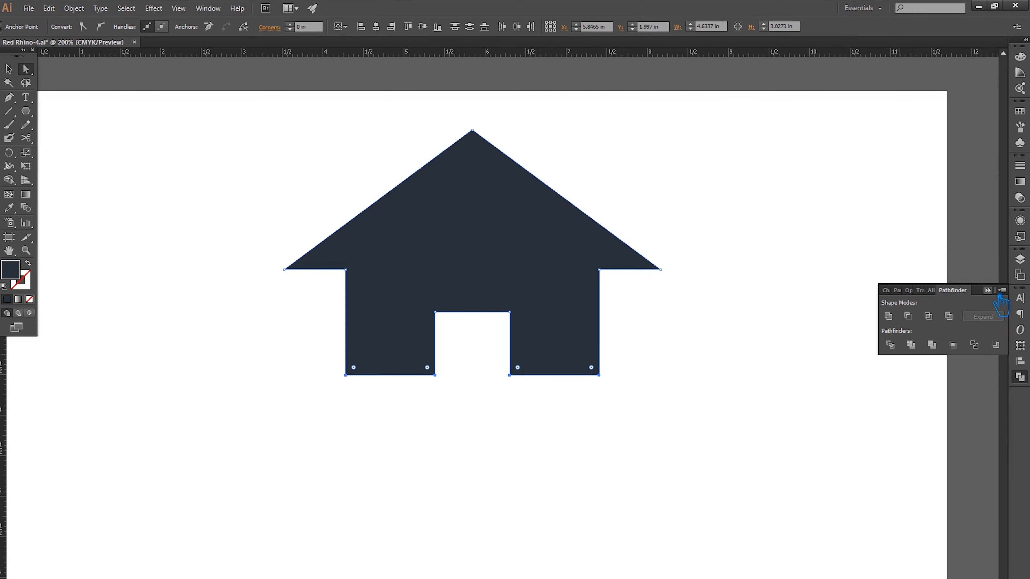
click(989, 290)
click(9, 70)
click(688, 269)
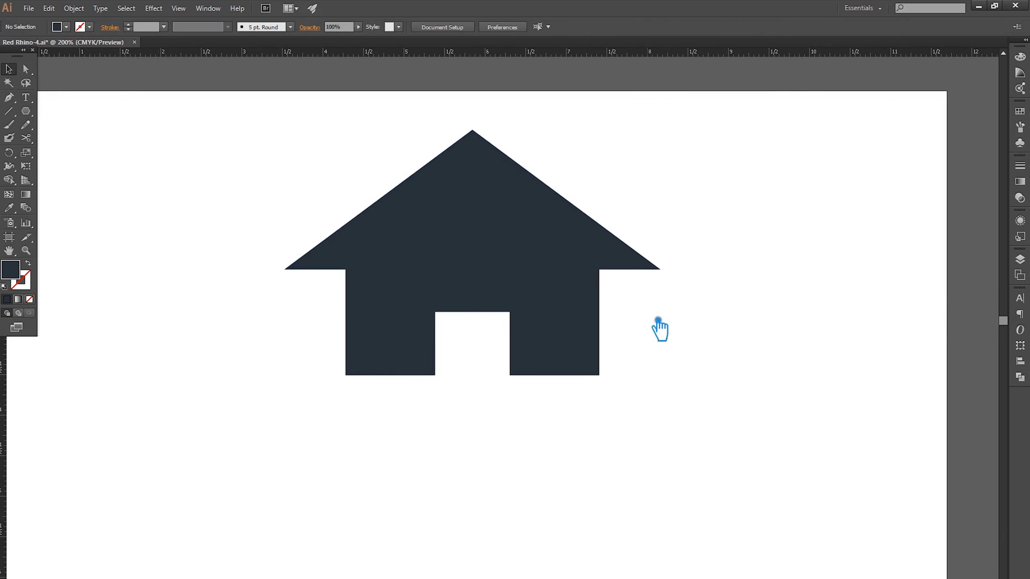
Raise the top edge of the door opening slightly and save the file.
key(a)
click(446, 322)
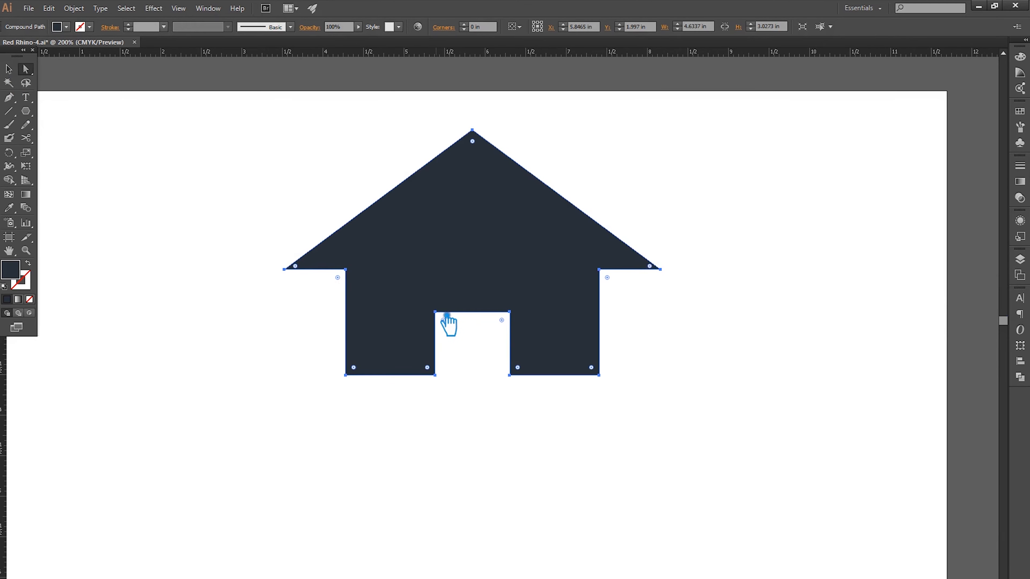
shift+click(509, 311)
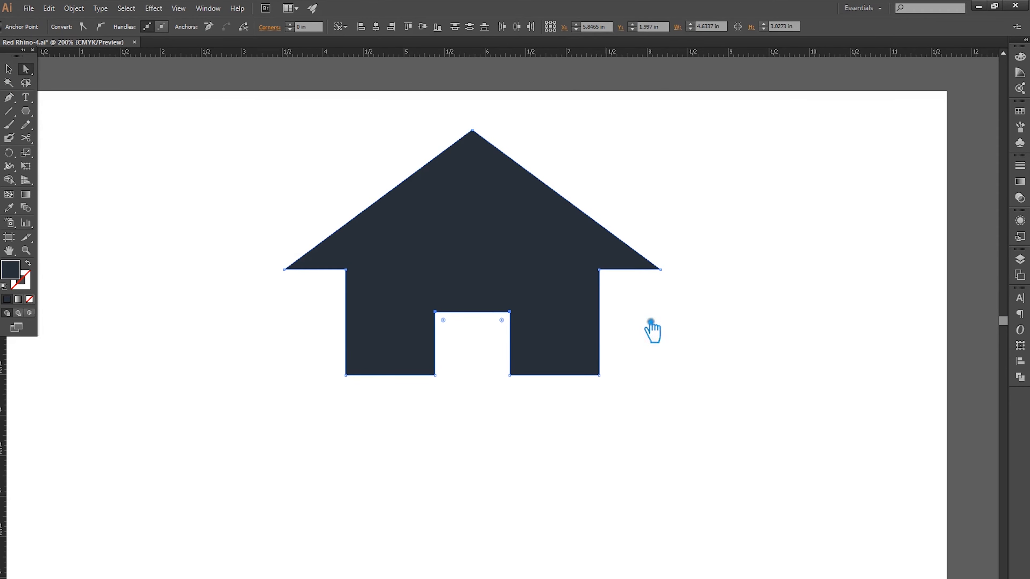
key(Up)
key(Up)
click(702, 318)
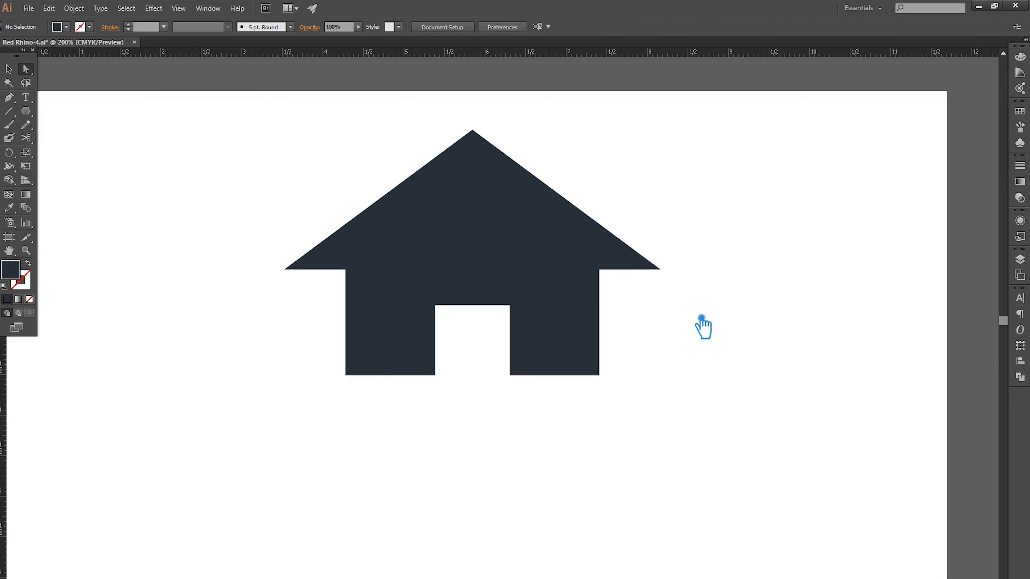
key(ctrl+s)
click(13, 74)
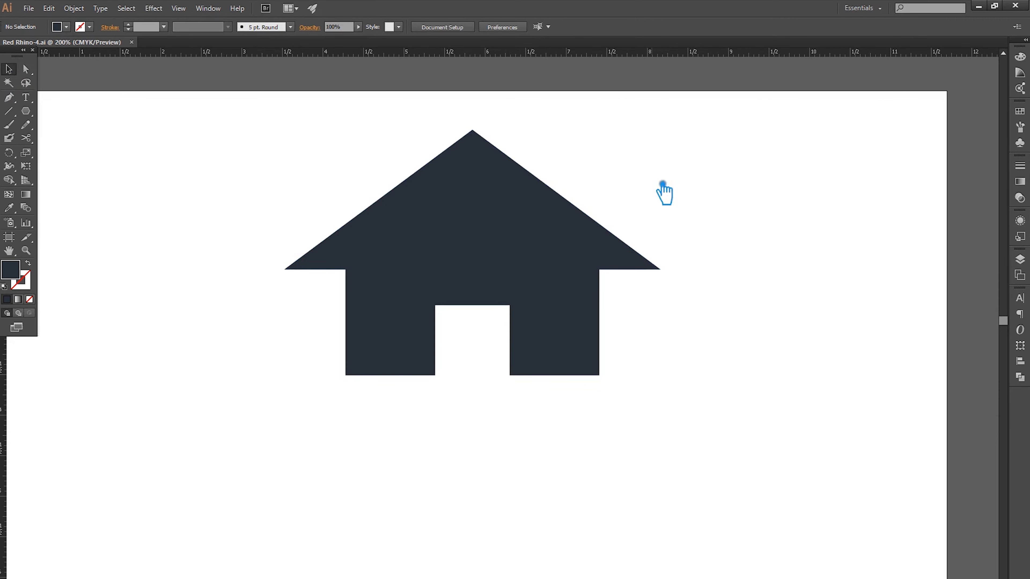
Move the house silhouette down toward the vertical middle of the artboard.
scroll(777, 254, down, 1)
scroll(762, 268, right, 8)
scroll(714, 282, down, 4)
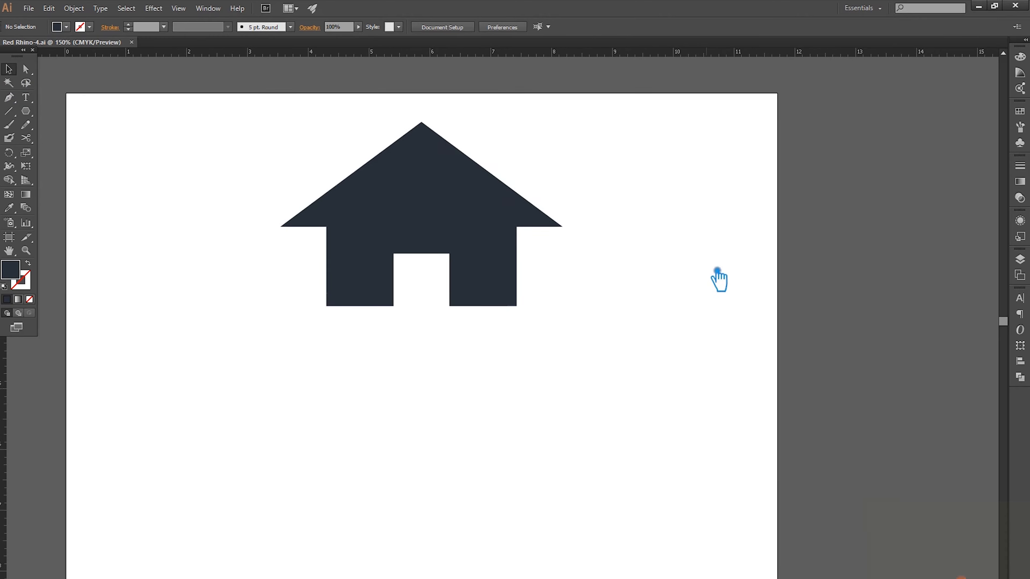
drag(514, 198, 510, 253)
click(619, 254)
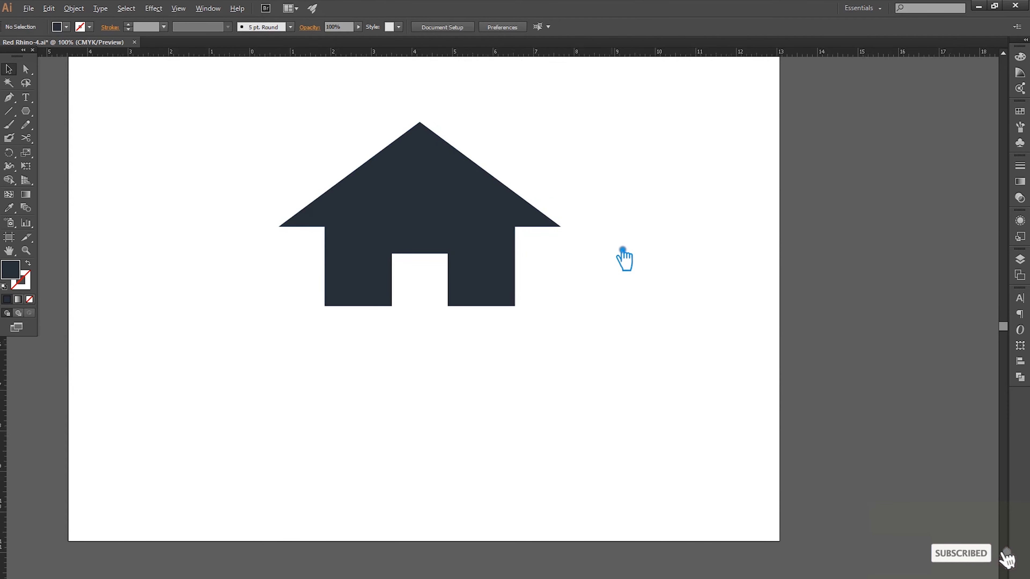
scroll(624, 254, down, 2)
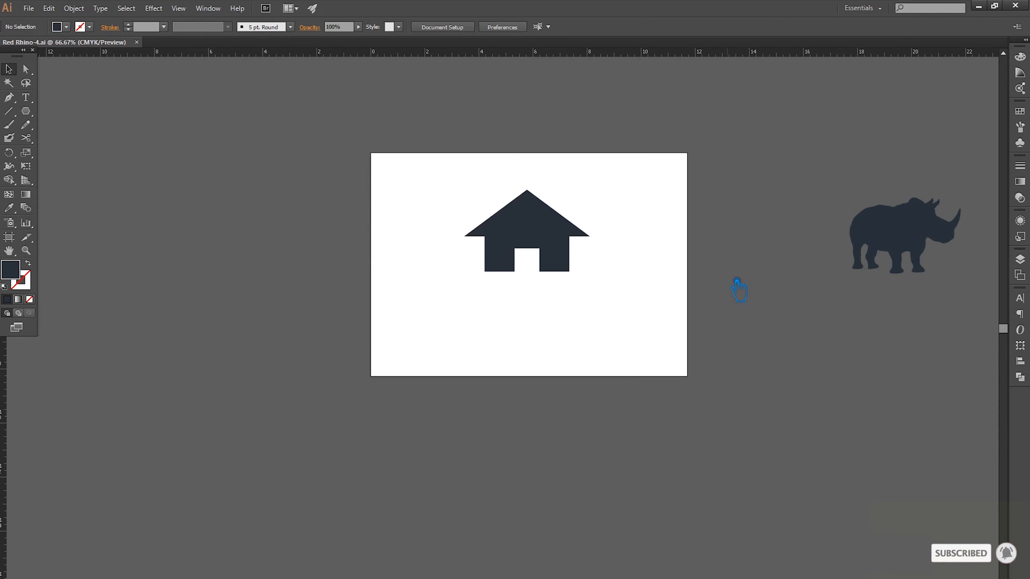
scroll(588, 266, up, 2)
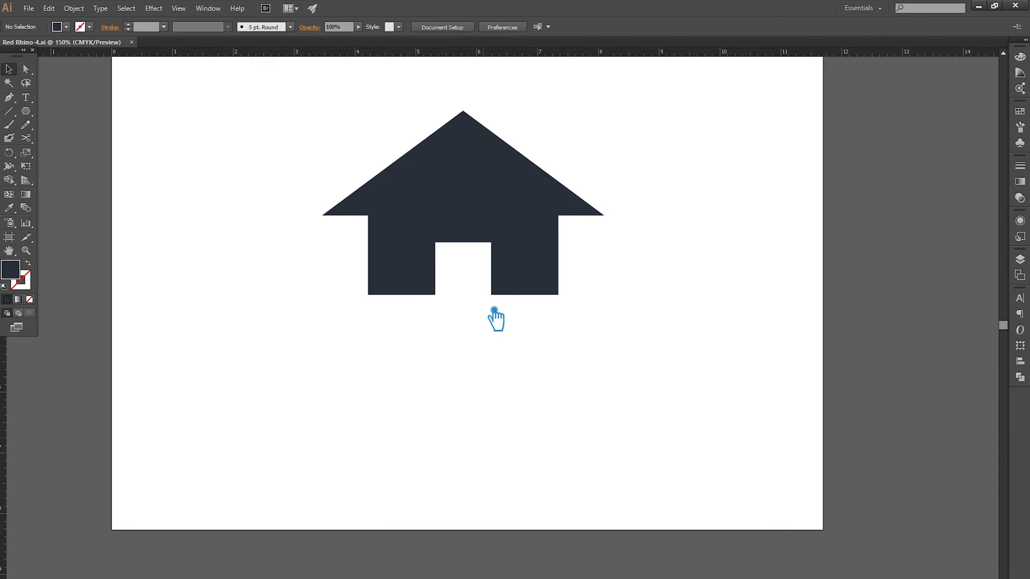
Narrow the door opening slightly by moving its right and left sides inward, and save the file.
key(a)
drag(512, 322, 495, 219)
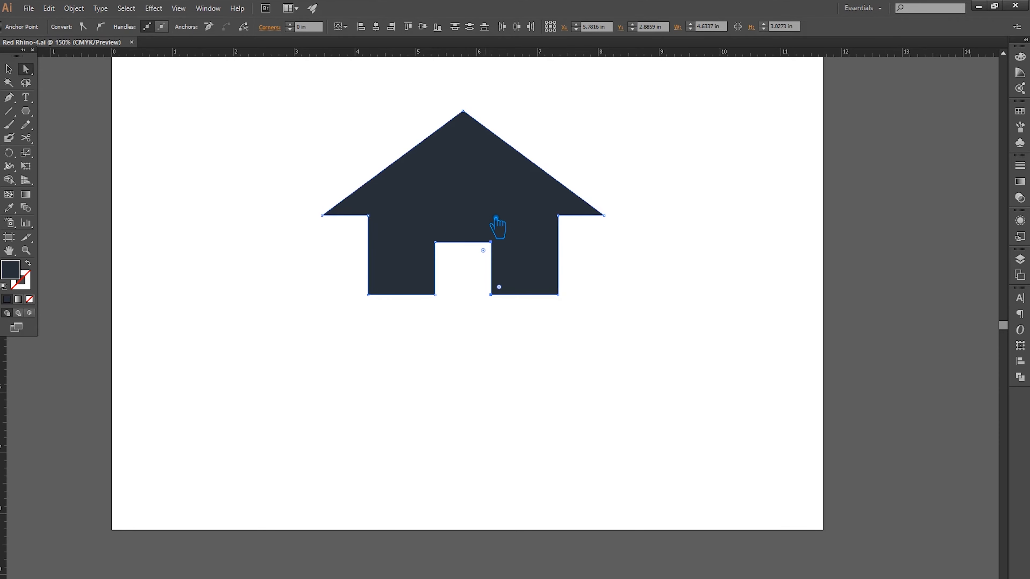
drag(451, 333, 423, 226)
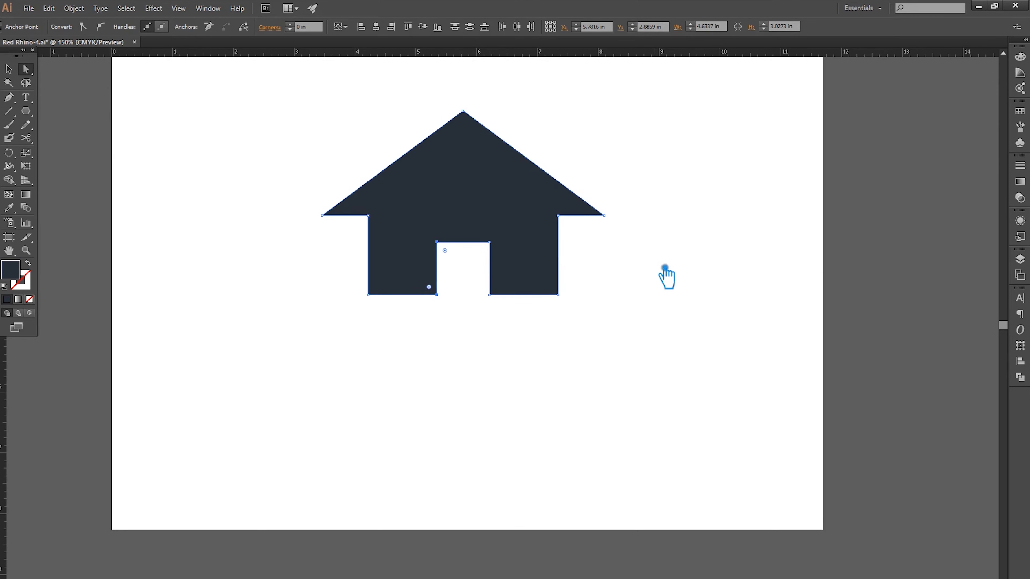
click(666, 278)
key(ctrl+s)
Move the rhino silhouette from beside the artboard onto the house and fill it with slate grey.
scroll(728, 240, down, 1)
drag(727, 240, 561, 264)
drag(912, 239, 311, 267)
double_click(18, 280)
click(736, 213)
click(966, 118)
click(611, 189)
Shrink the rhino slightly and position it in front of the house with its head projecting past the right roof slope.
click(316, 267)
key(ctrl+shift+bracketright)
drag(315, 271, 400, 227)
drag(299, 177, 320, 190)
click(448, 221)
drag(400, 236, 435, 232)
click(555, 227)
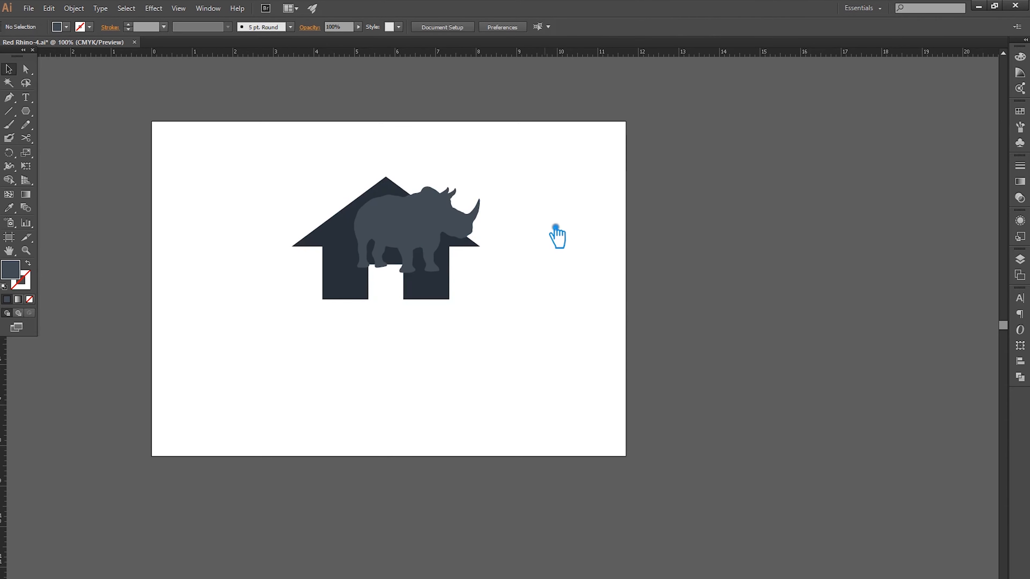
Ungroup the divided house-and-rhino artwork and try deleting the body, the leg in the doorway and the chin sliver.
key(ctrl+plus)
click(492, 242)
right_click(486, 240)
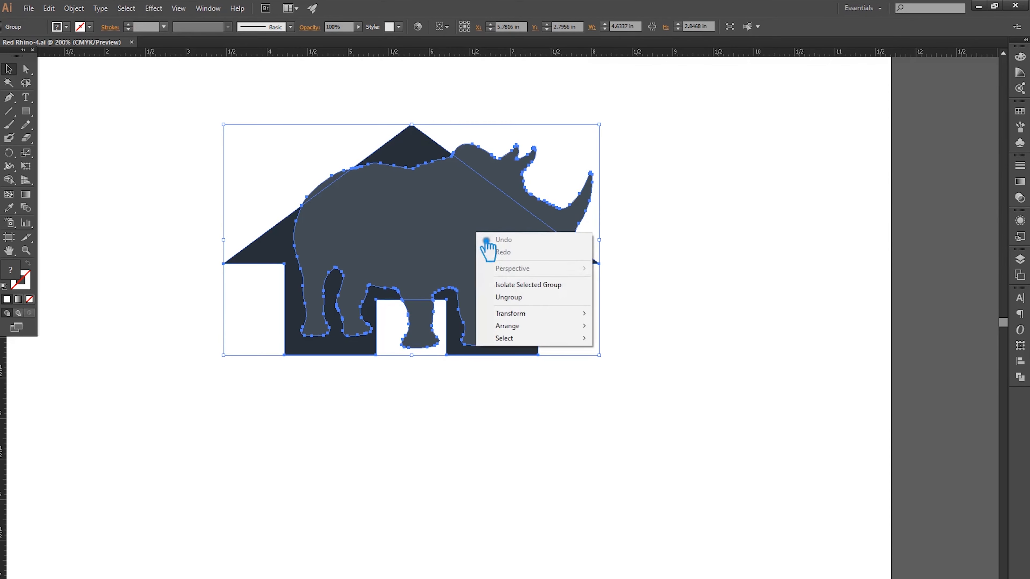
click(522, 298)
click(428, 254)
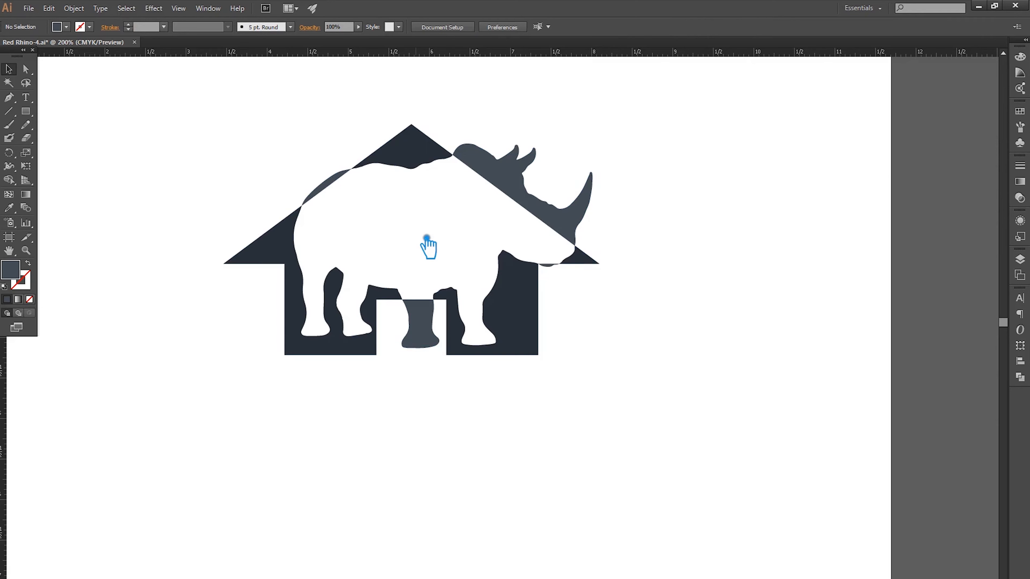
click(425, 330)
key(Delete)
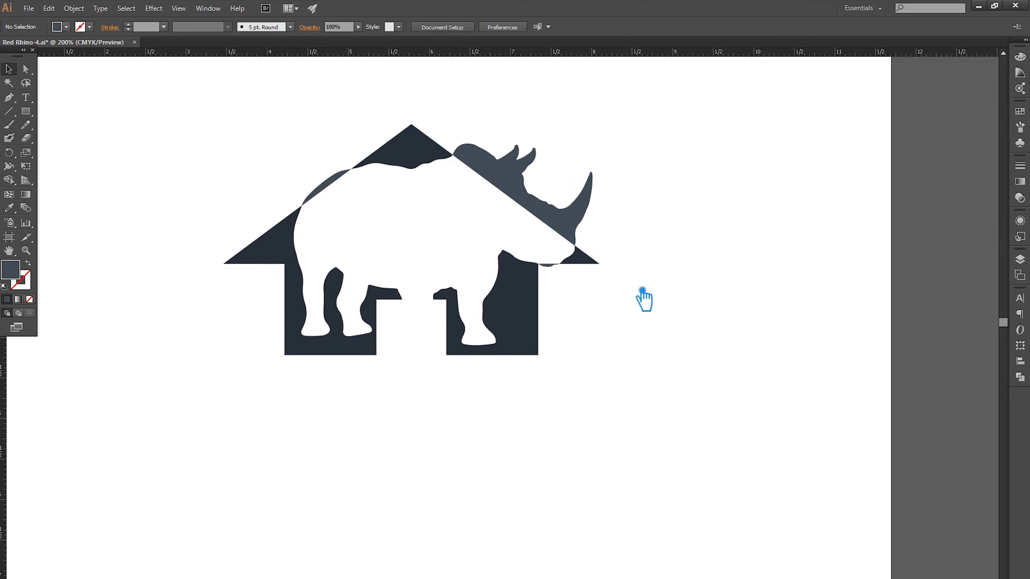
click(548, 264)
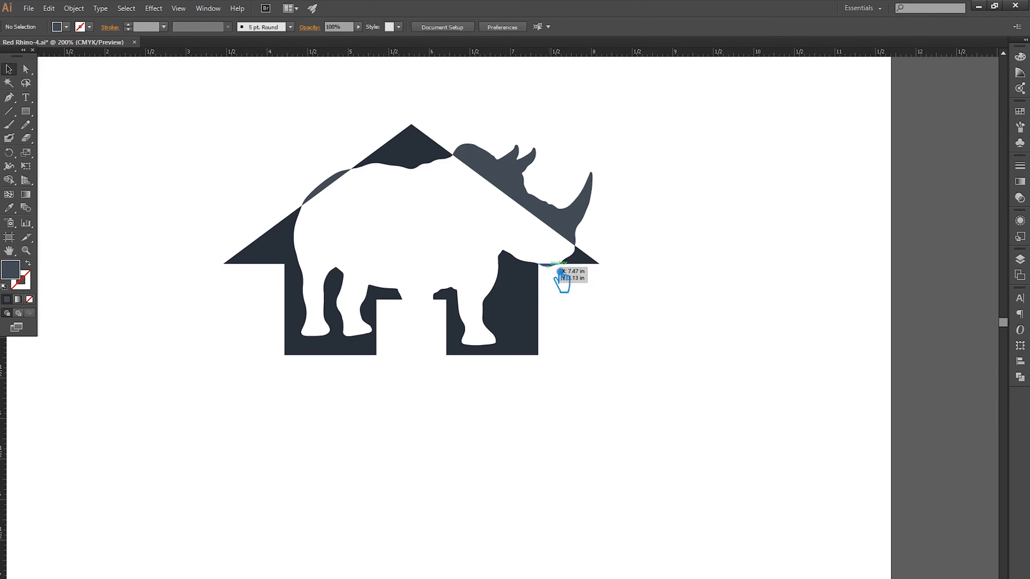
key(Delete)
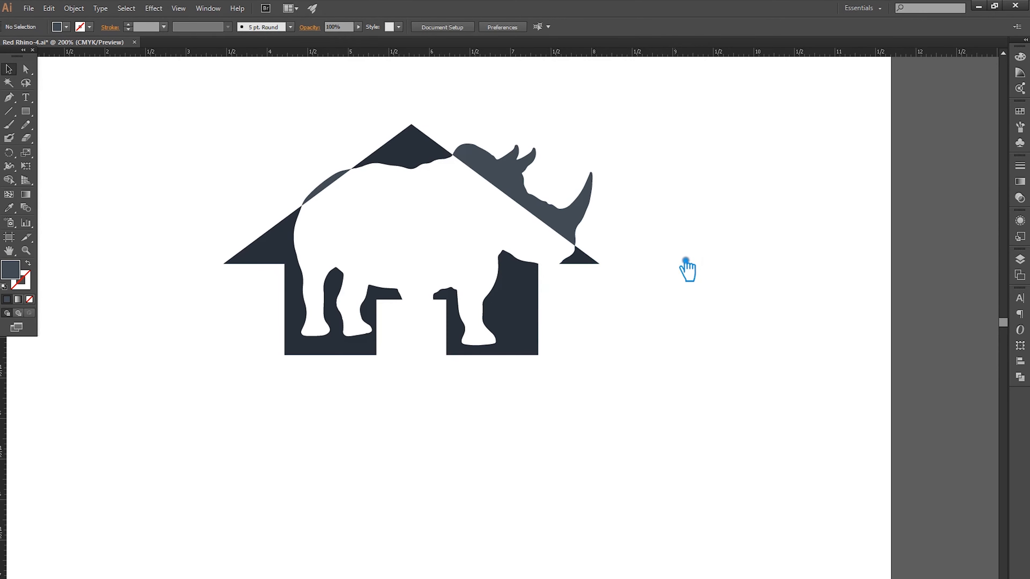
Undo the deletions of the body, leg and chin pieces and the ungrouping of the artwork.
key(ctrl+z)
key(ctrl+z)
key(ctrl+z)
key(ctrl+z)
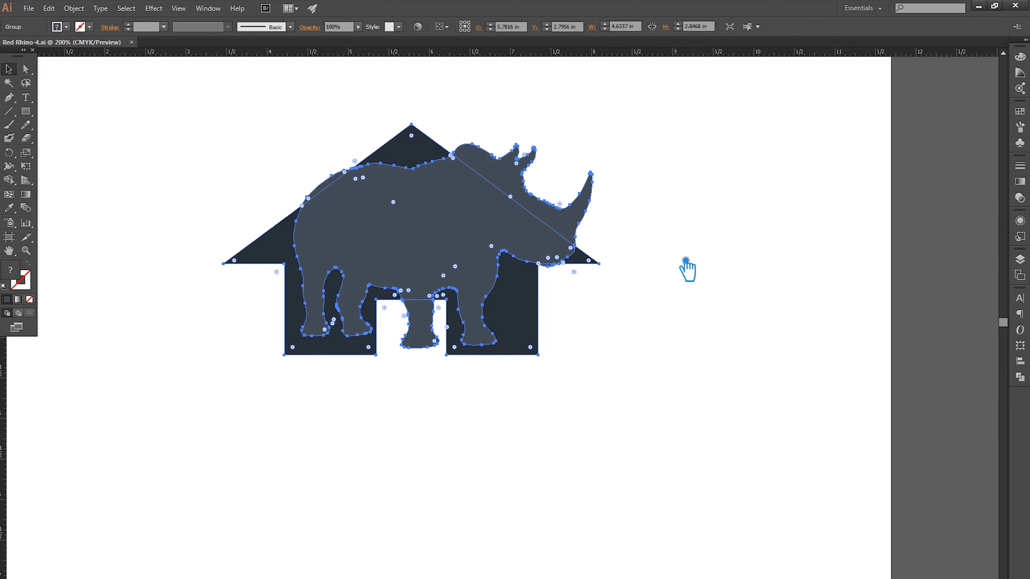
Ungroup the divided artwork, try deleting the right eave tip and the doorway leg, and select the sliver above the roof line.
right_click(577, 224)
click(604, 283)
click(576, 224)
click(676, 271)
click(593, 262)
key(Delete)
click(422, 319)
key(Delete)
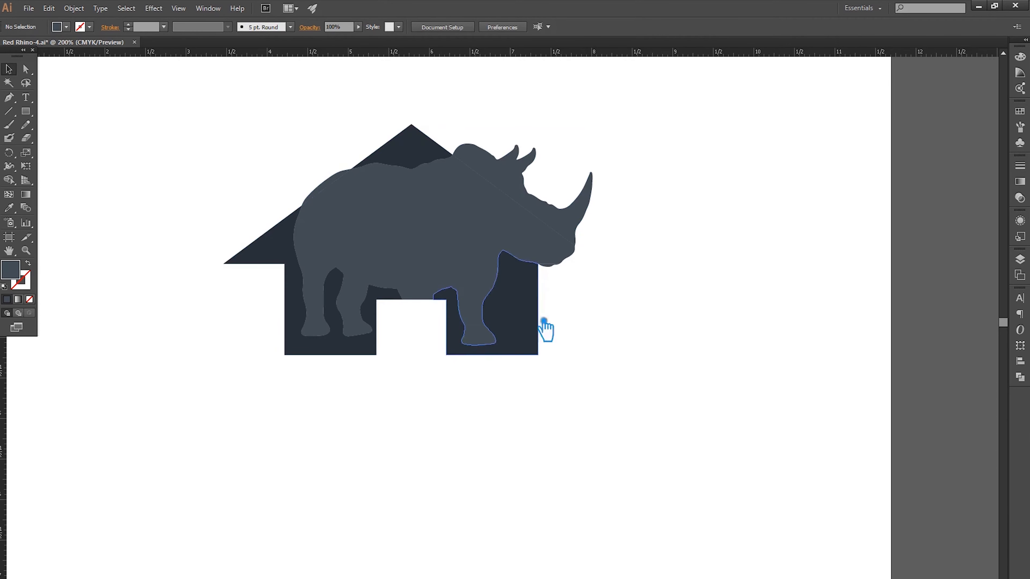
click(339, 199)
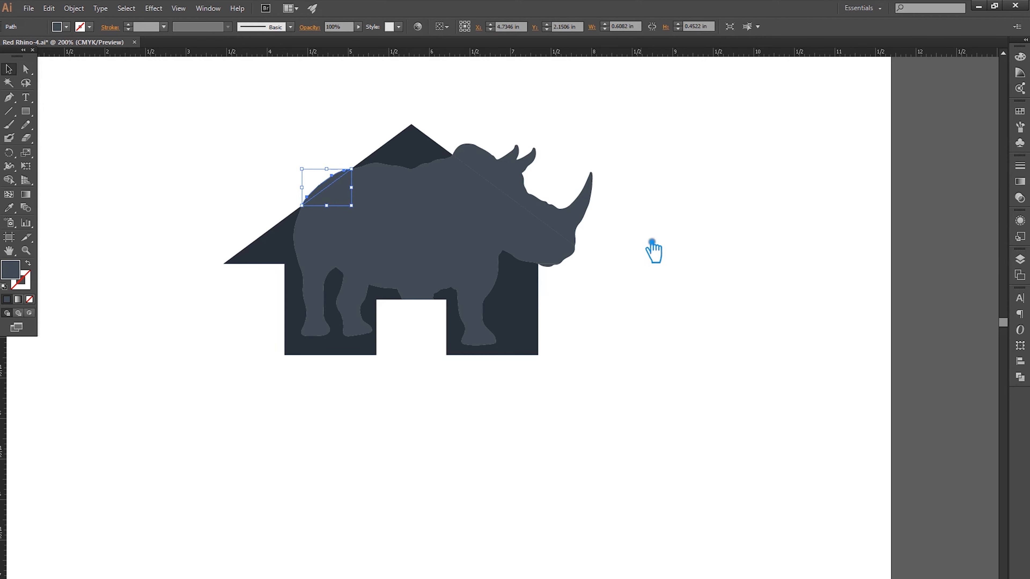
Undo the removal of the eave tip and doorway leg together with the ungrouping.
key(ctrl+z)
key(ctrl+z)
key(ctrl+z)
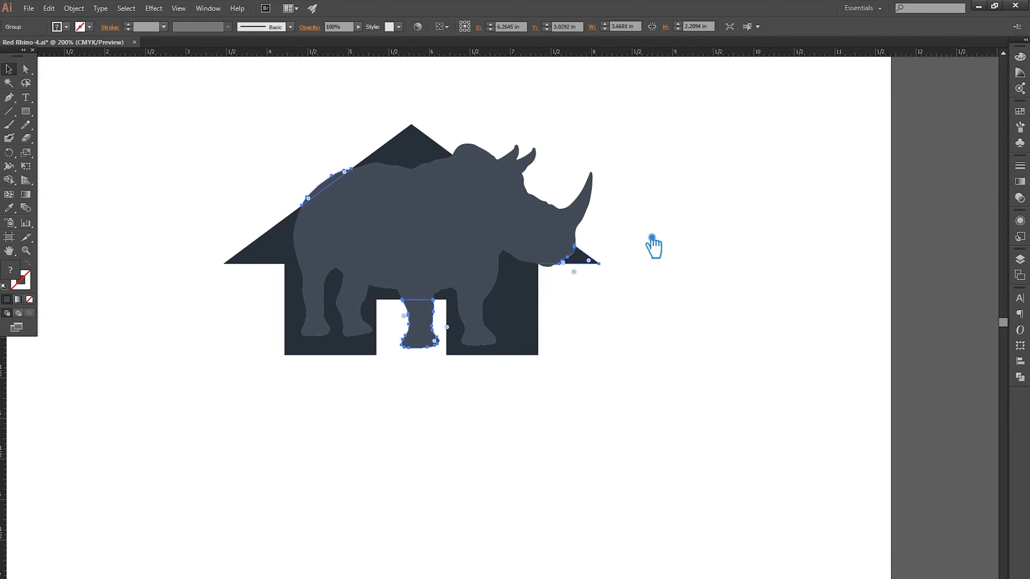
click(639, 235)
click(528, 236)
click(677, 233)
click(550, 234)
Ungroup the divided artwork and delete the doorway leg, the back sliver above the left roof slope and the right eave tip.
right_click(547, 229)
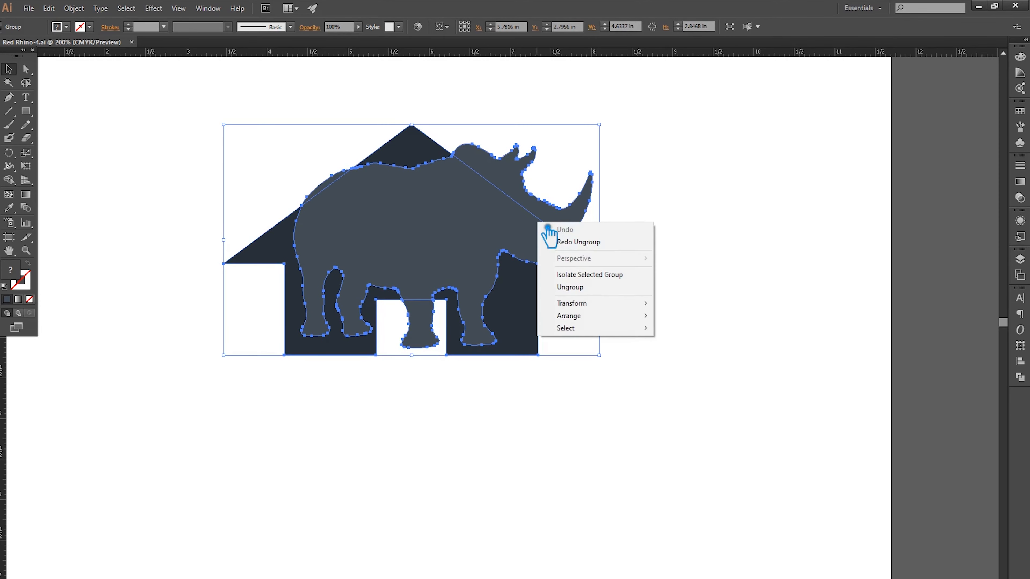
click(596, 287)
click(662, 287)
click(439, 315)
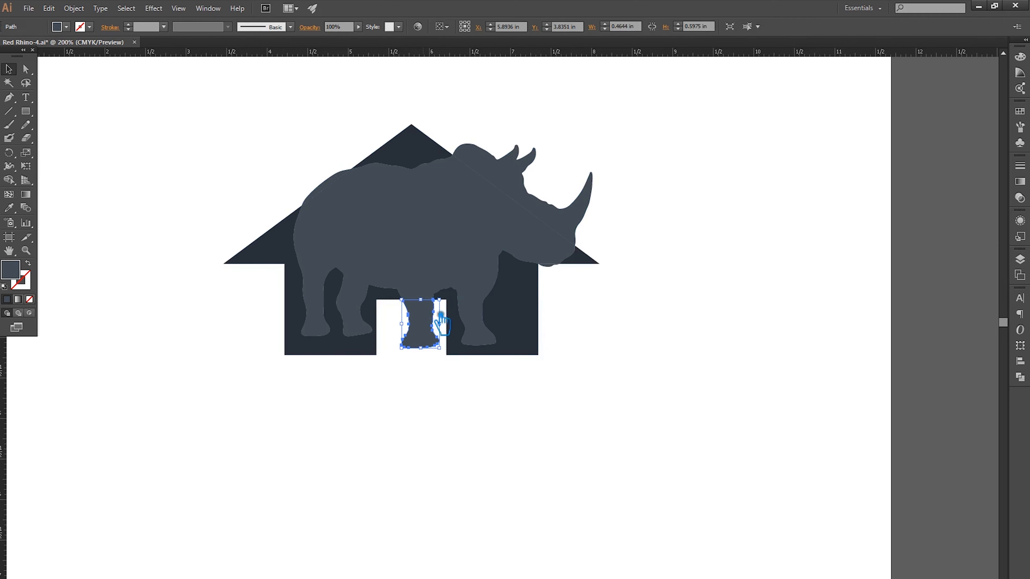
key(Delete)
click(320, 198)
key(Delete)
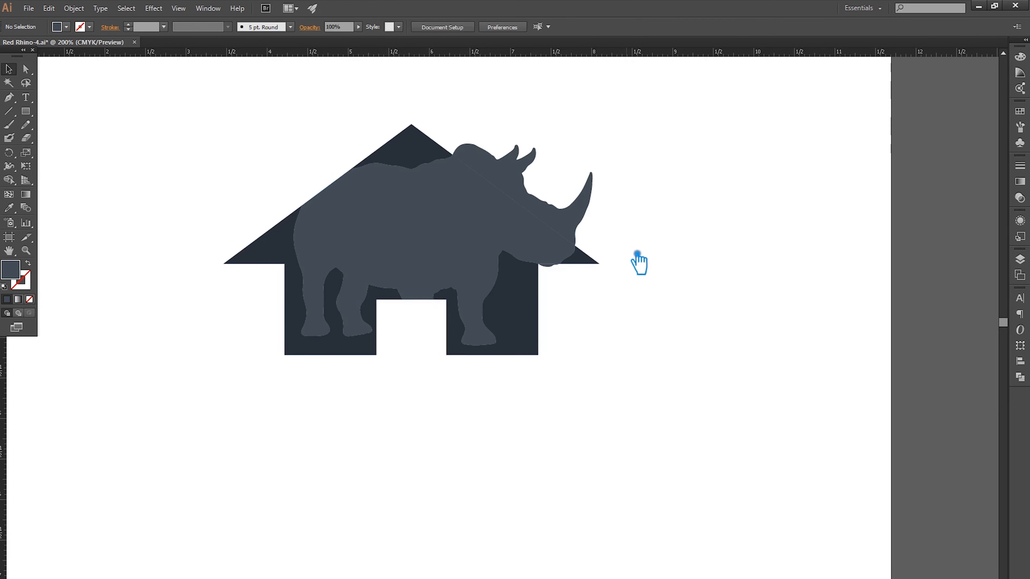
click(557, 271)
key(Delete)
Unite all remaining house and rhino pieces into one shape and remove the extra anchor points along the door opening's top edge.
drag(661, 391, 228, 138)
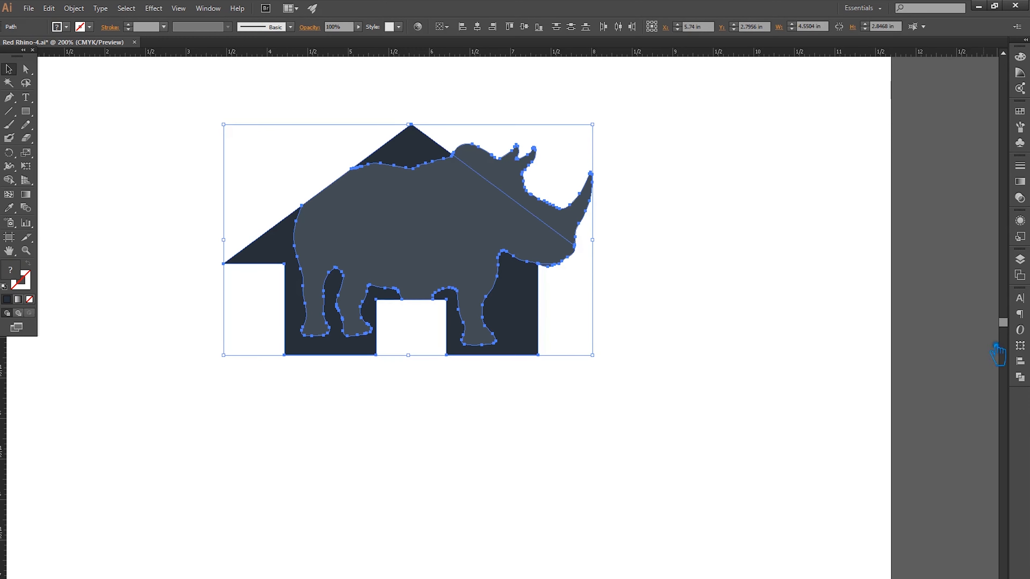
click(1020, 377)
click(891, 317)
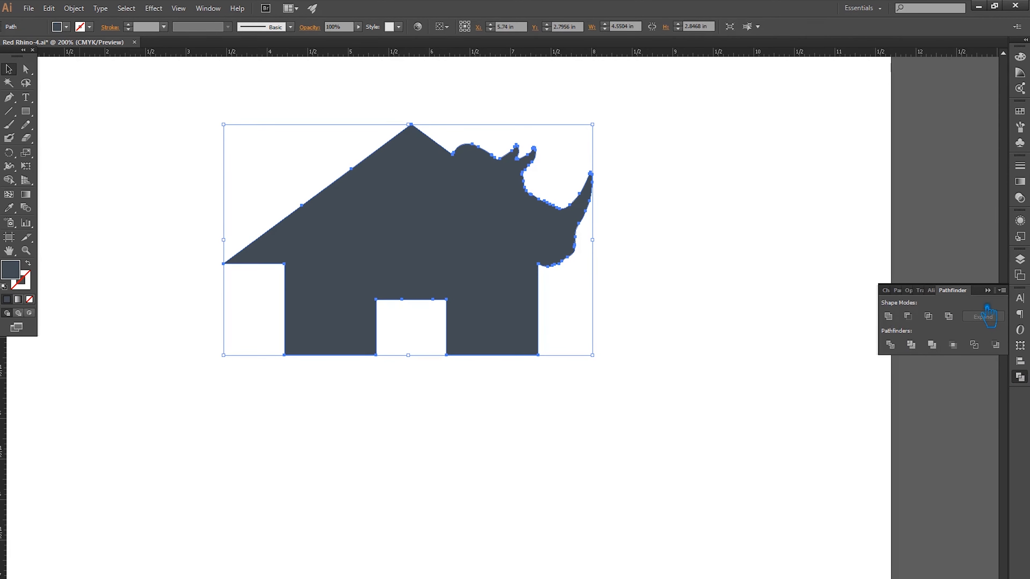
click(988, 290)
key(p)
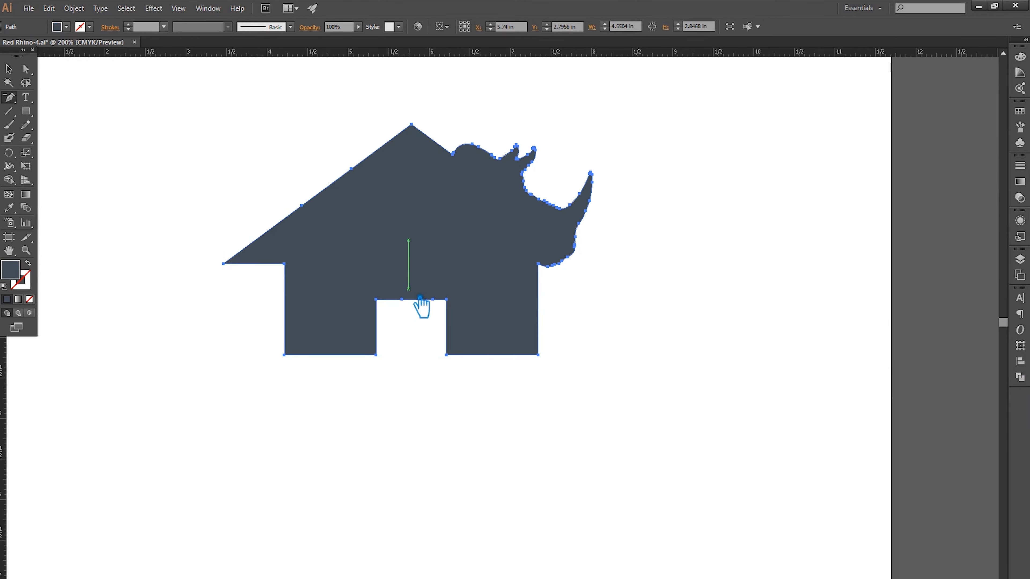
click(444, 302)
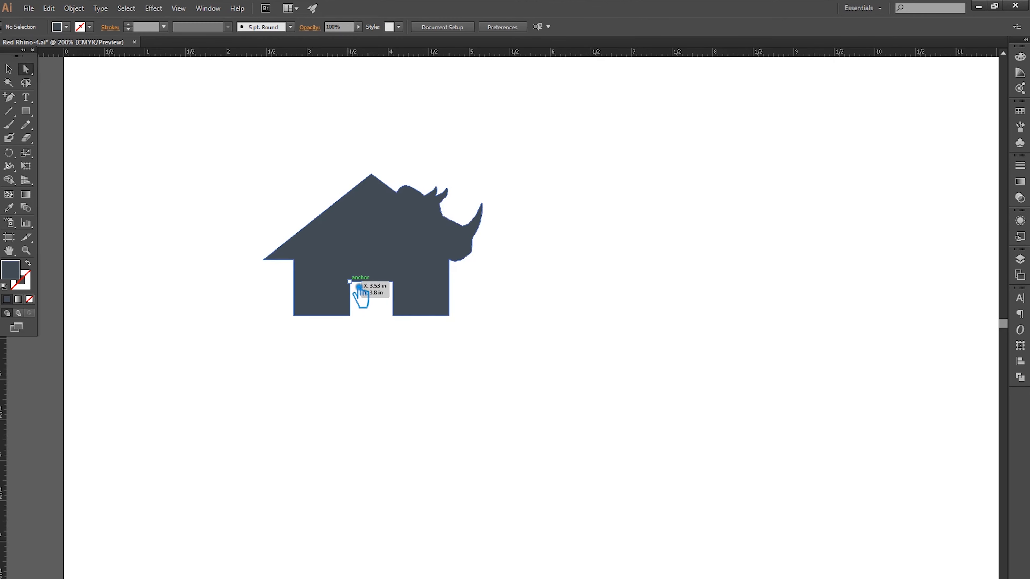
Round the top corners of the door opening and the bottom corners of both wall sections to 0.1 in, and save the file.
click(350, 282)
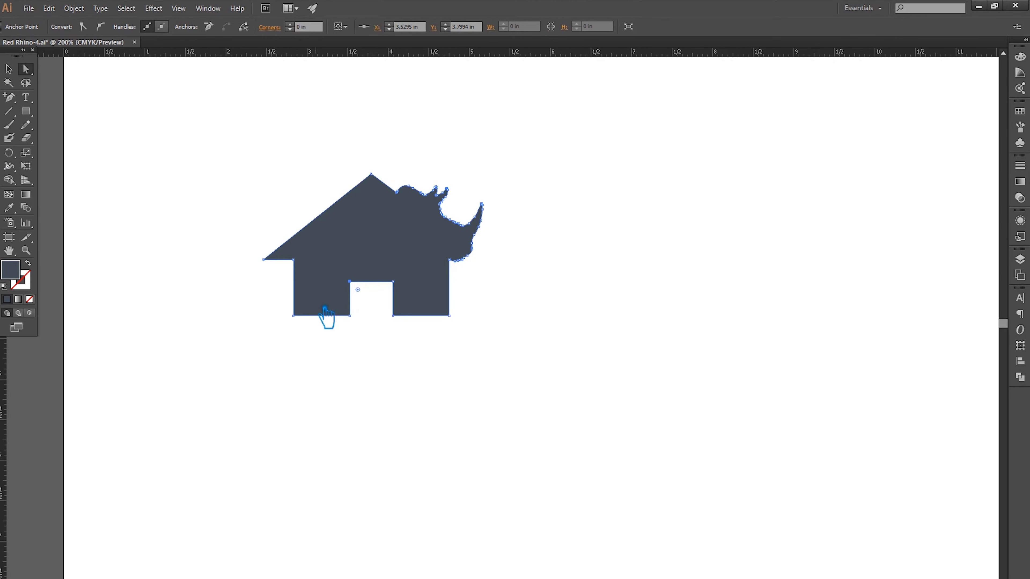
shift+click(349, 316)
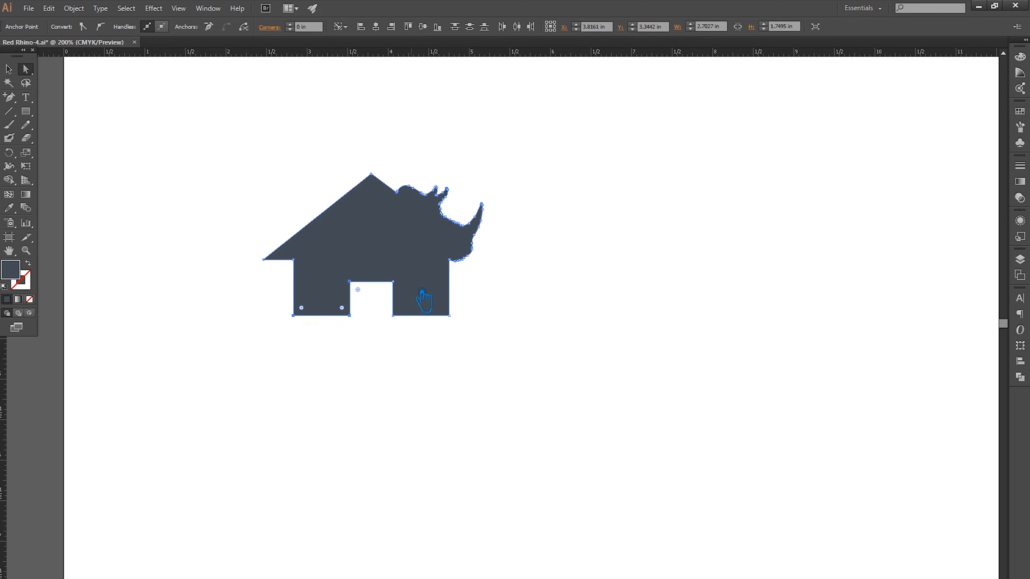
shift+click(393, 282)
shift+click(393, 316)
shift+click(449, 316)
scroll(301, 29, up, 2)
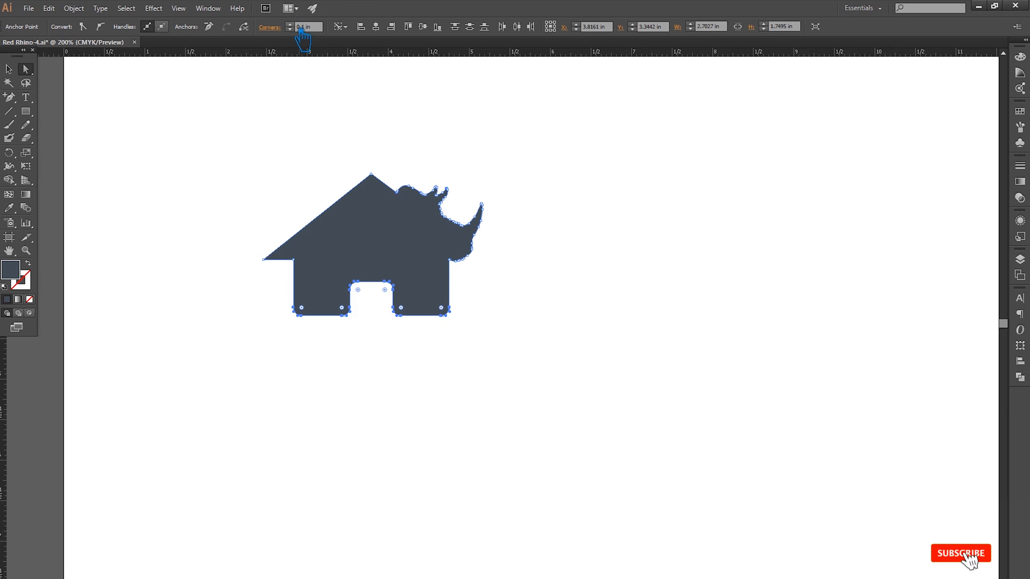
scroll(300, 31, down, 1)
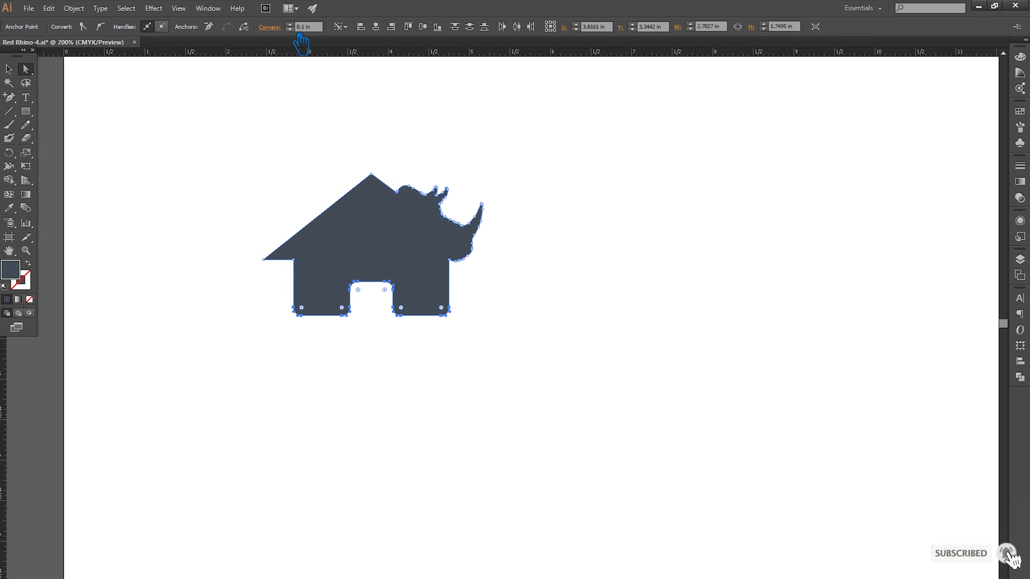
click(9, 70)
click(138, 134)
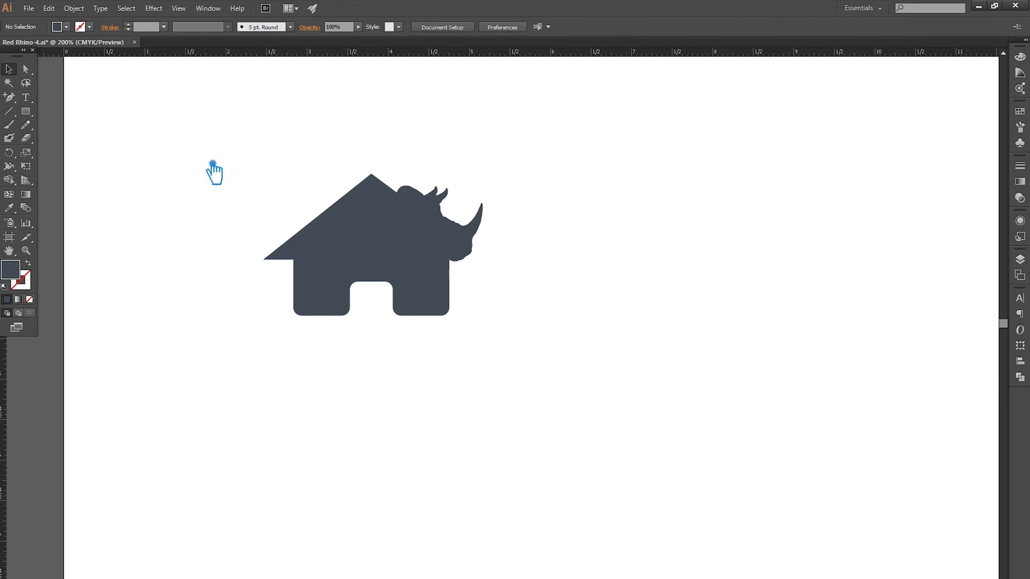
click(433, 265)
key(a)
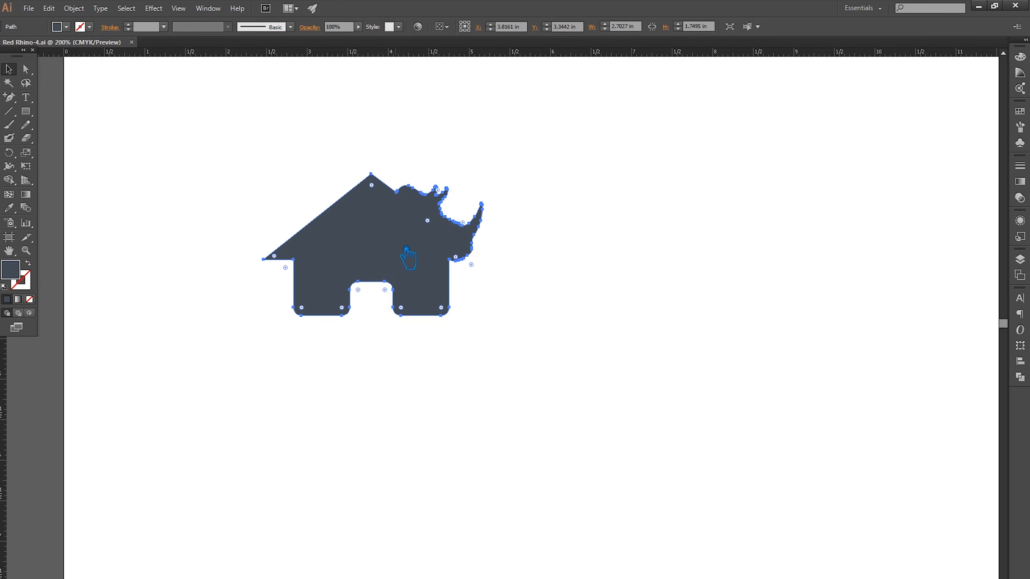
key(ctrl+shift+a)
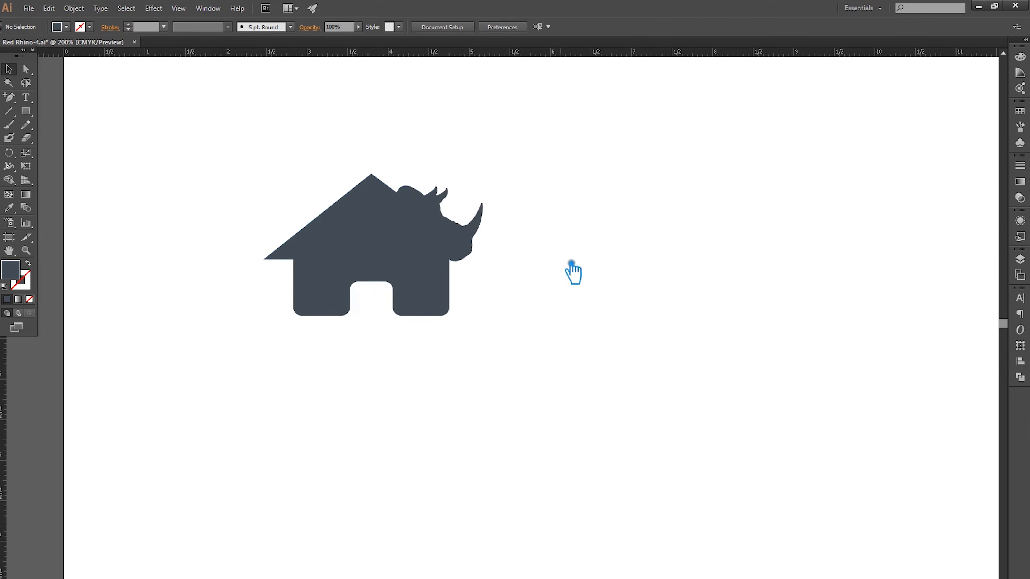
key(ctrl+s)
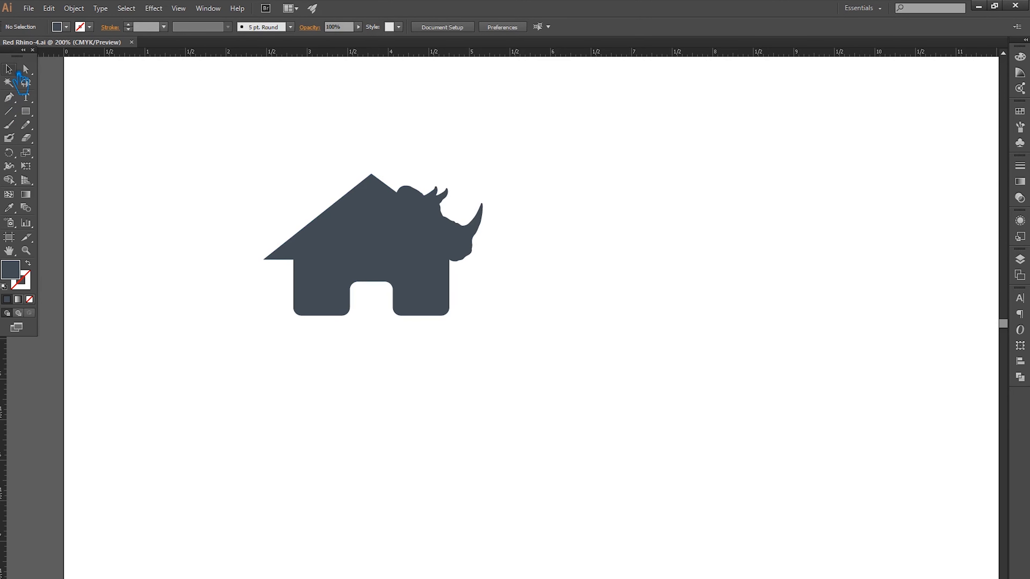
Scale the rhino-house logo down proportionally to about 1.66 by 1.08 in.
drag(624, 286, 570, 304)
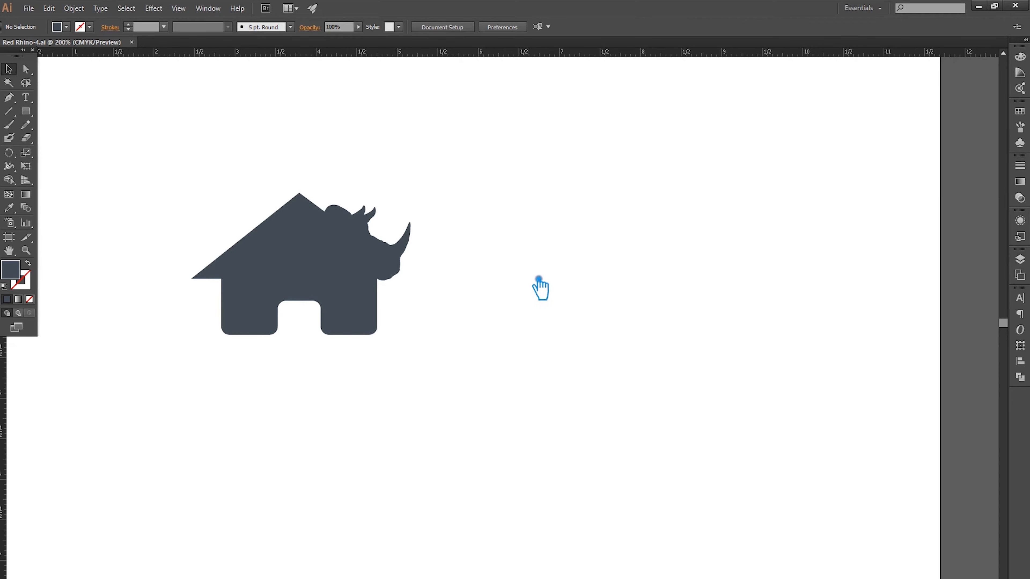
click(263, 294)
drag(202, 340, 284, 280)
click(470, 280)
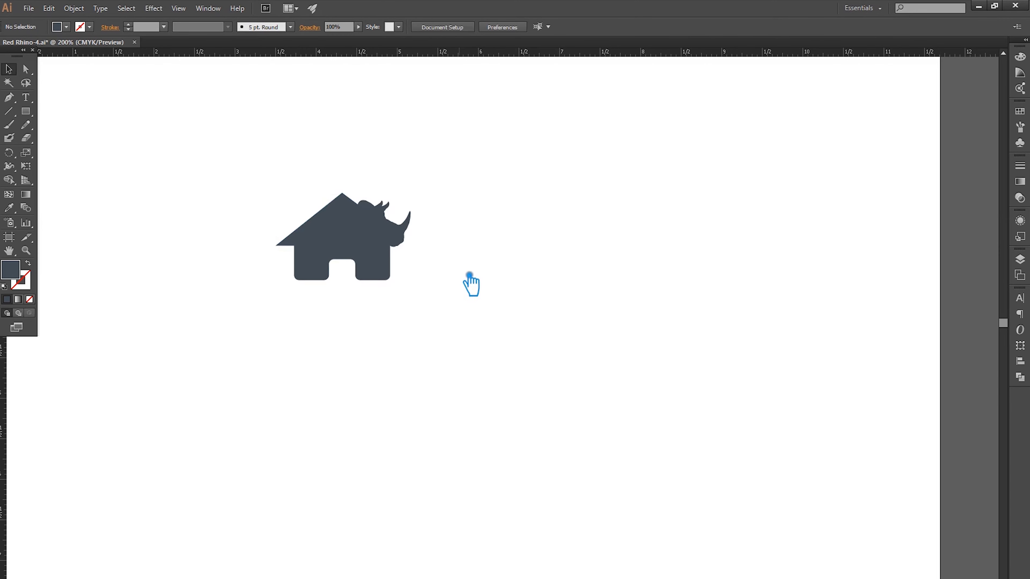
Narrow the rounded door opening slightly by moving the anchor points of both its sides inward.
key(a)
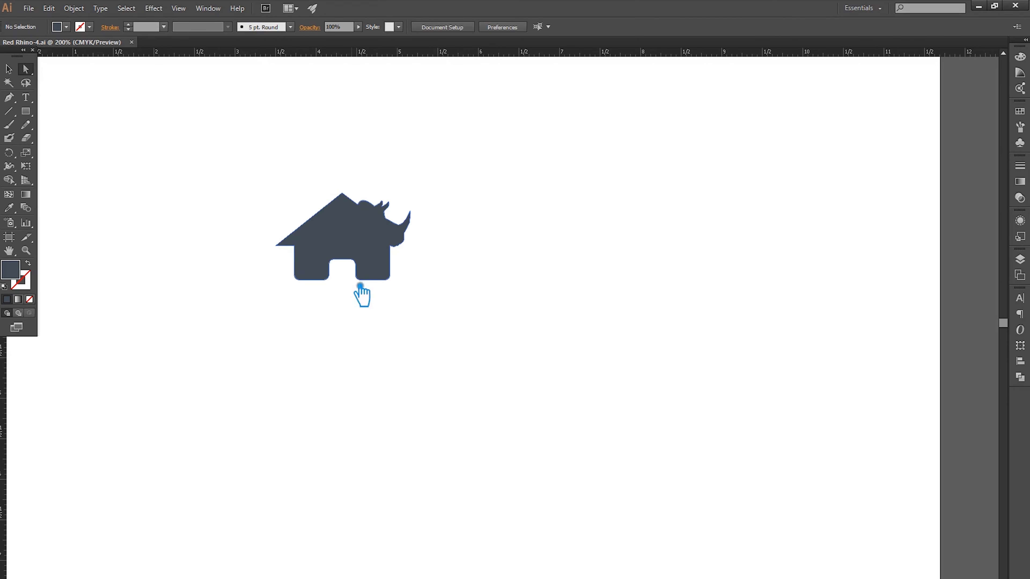
drag(339, 291, 322, 256)
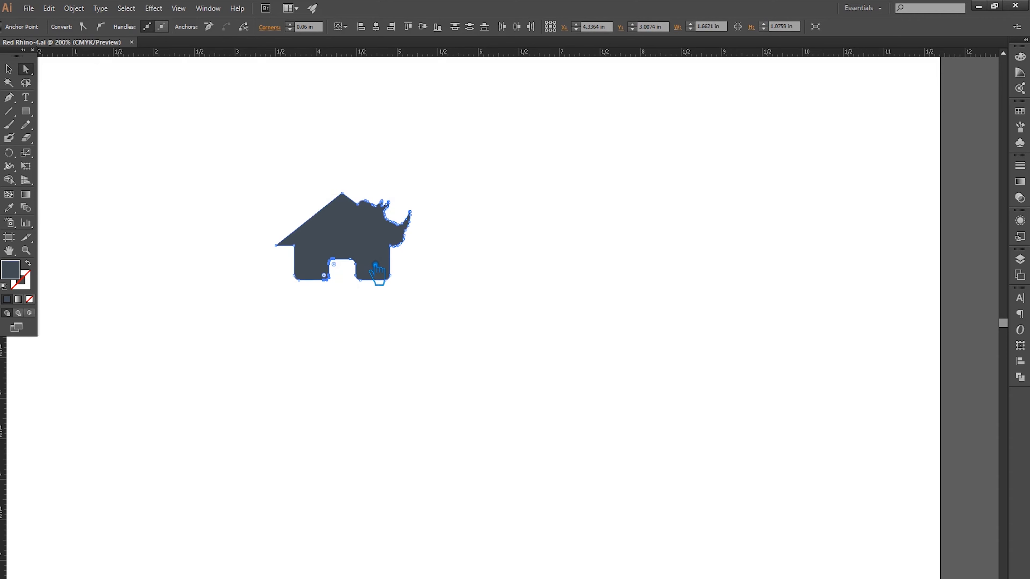
drag(368, 301, 344, 258)
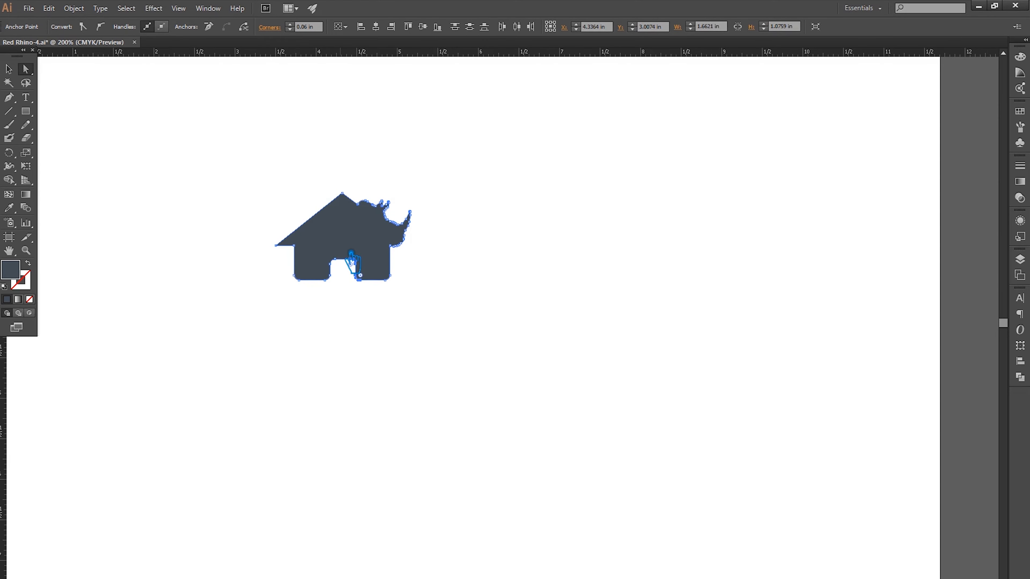
click(475, 281)
click(9, 69)
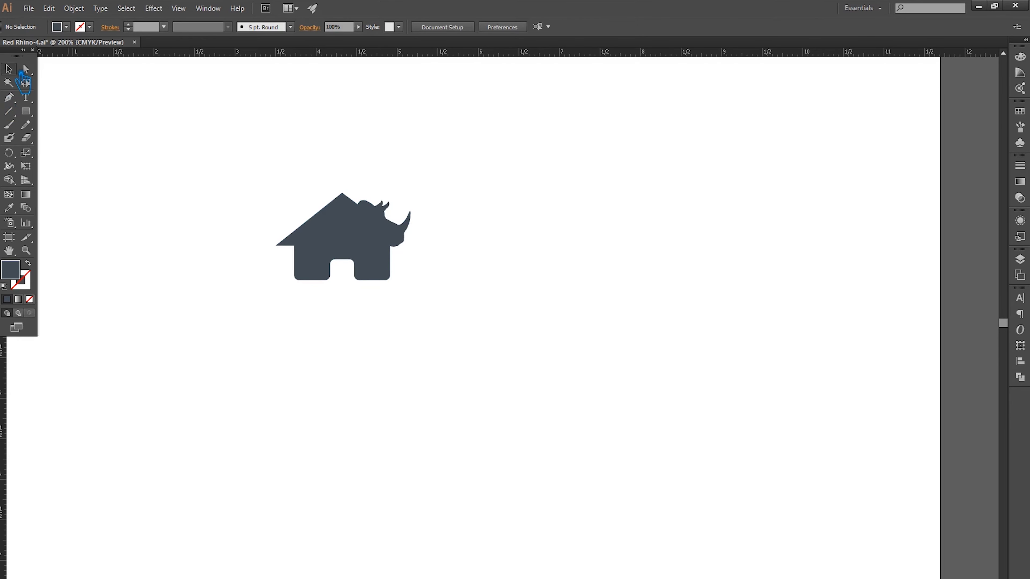
key(a)
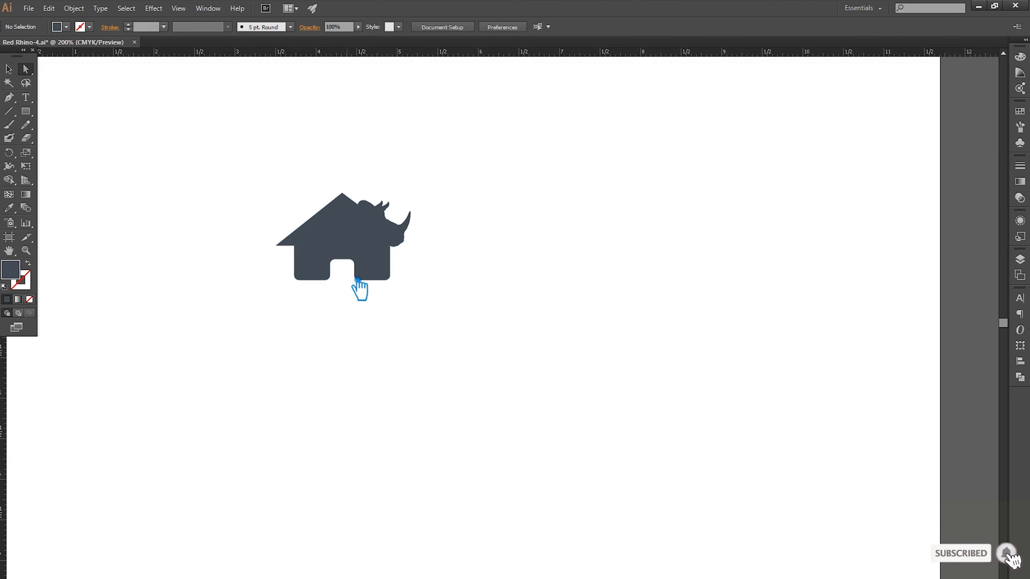
click(332, 260)
click(351, 272)
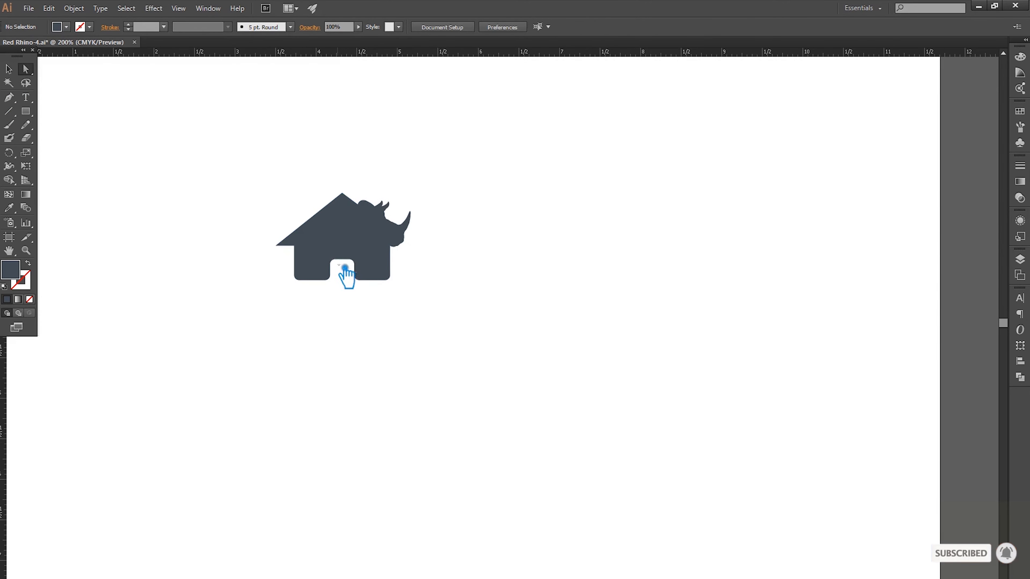
Raise the top edge of the rounded door opening slightly by moving its anchor points upward, and save the file.
click(331, 260)
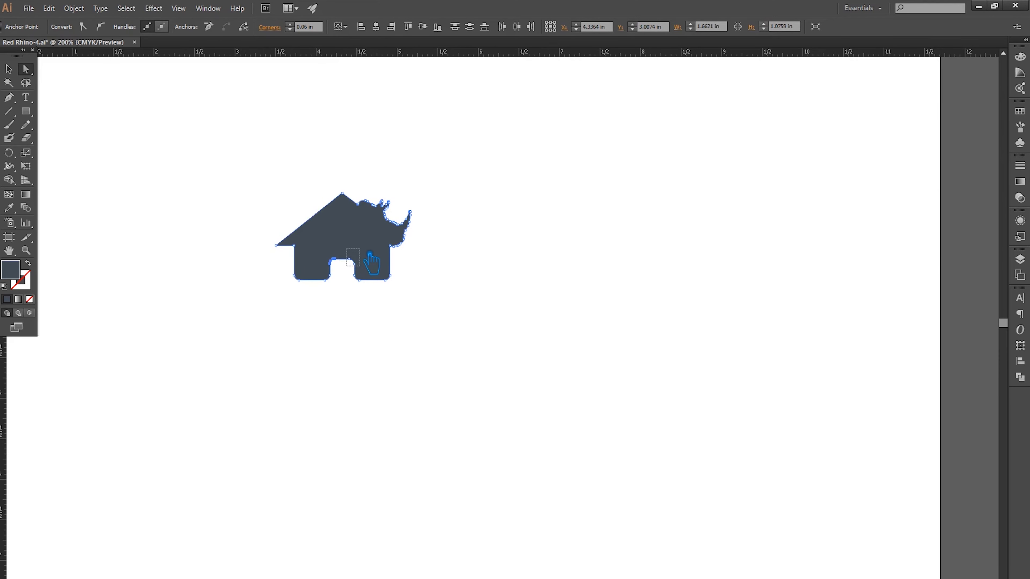
click(518, 251)
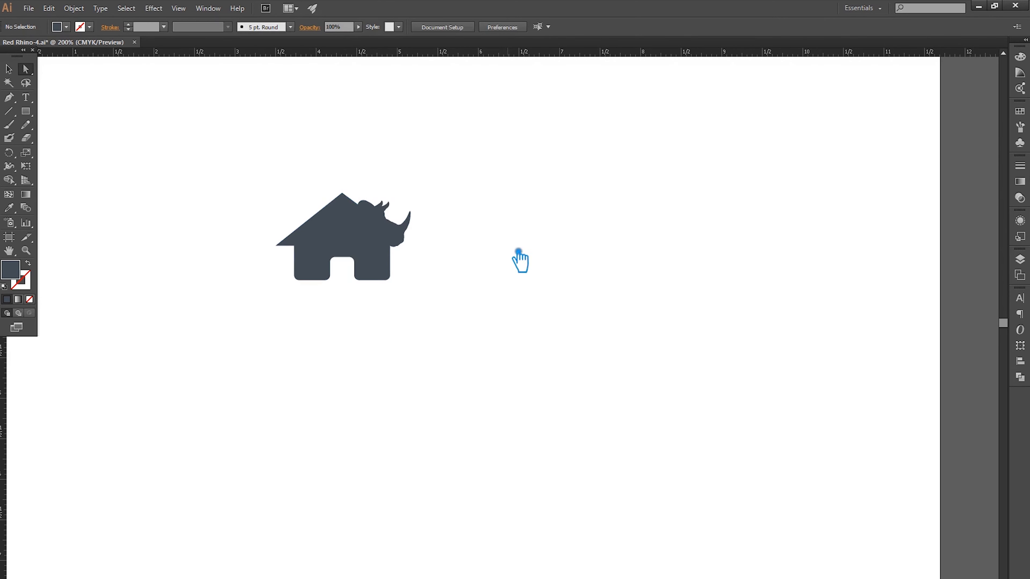
click(8, 69)
key(ctrl+s)
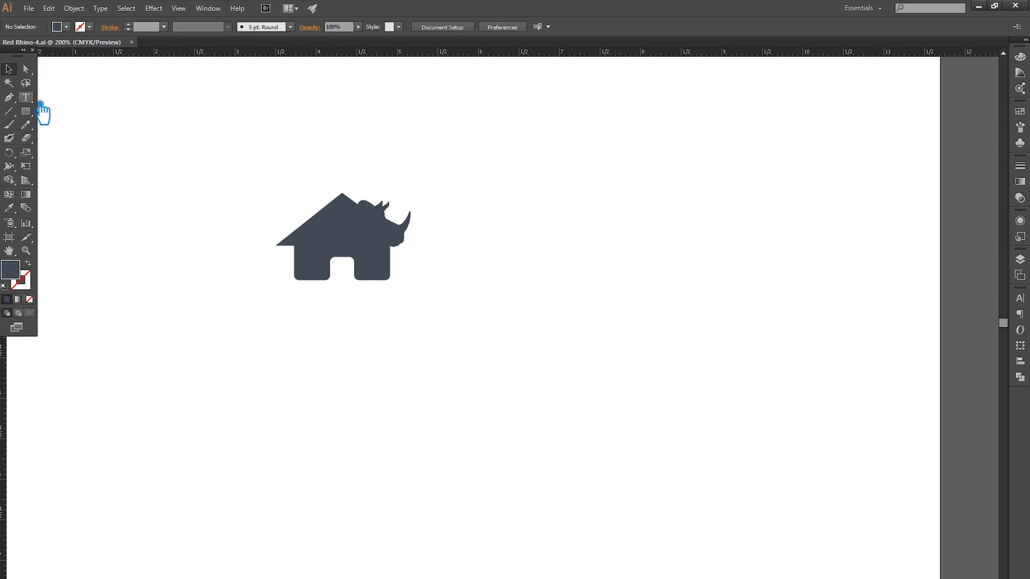
Add the text "Rhino Property" below the rhino-house logo.
click(26, 97)
click(277, 329)
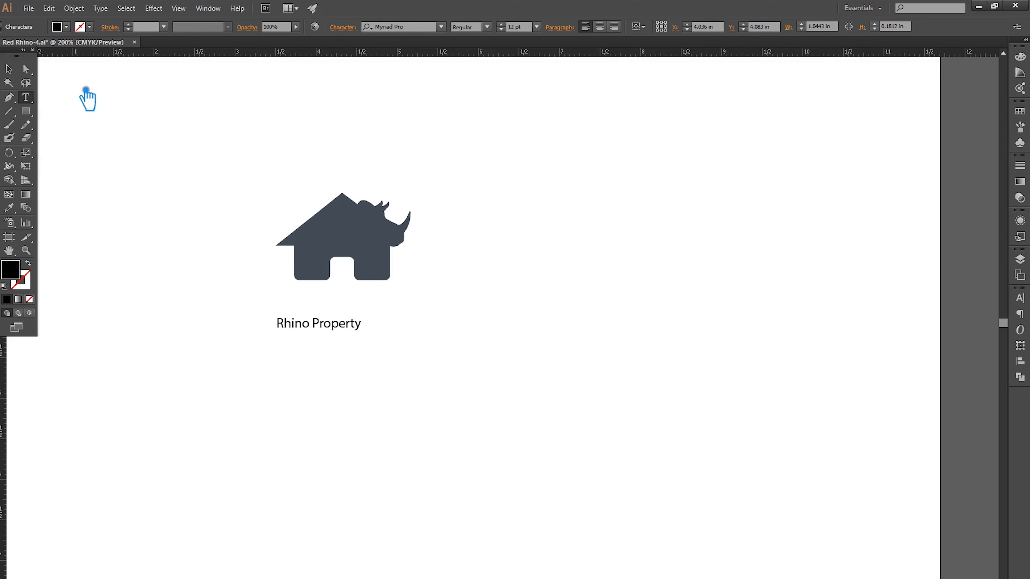
click(8, 69)
Try the Pandulipi and Atomic Md fonts on the Rhino Property text.
click(417, 27)
text(p)
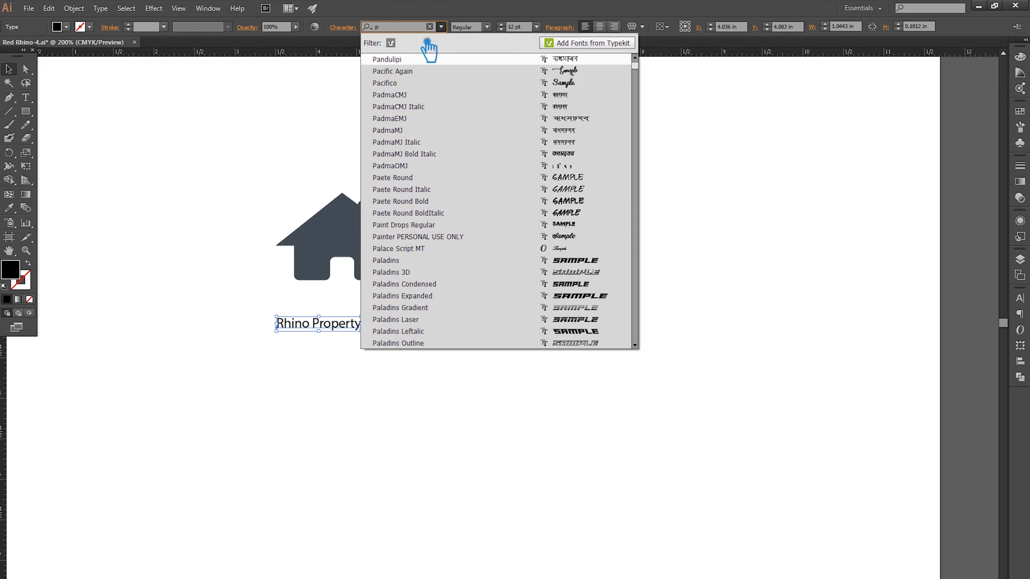
key(Return)
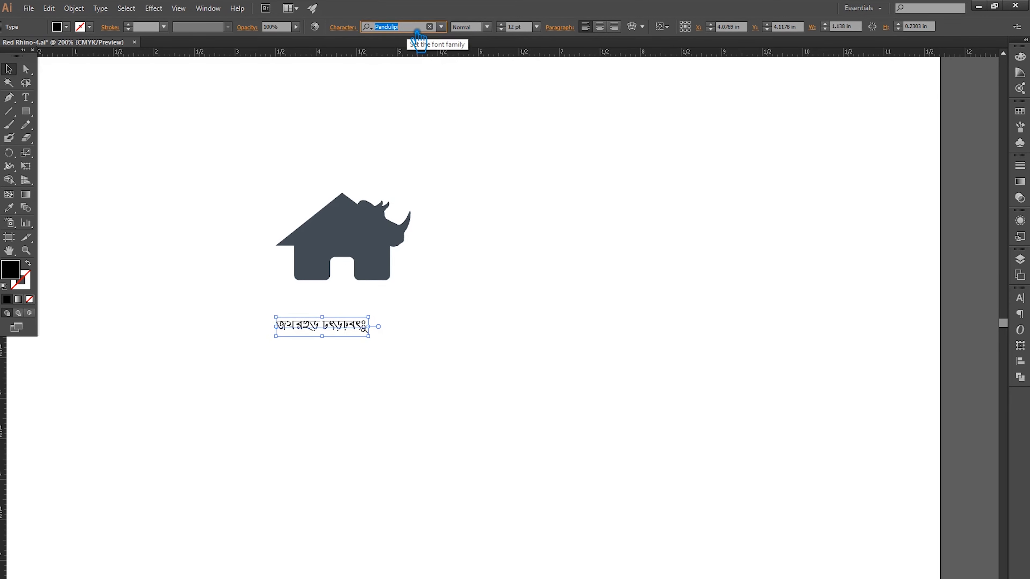
key(Down)
key(Down)
key(Down)
key(Down)
key(Down)
key(Down)
key(Up)
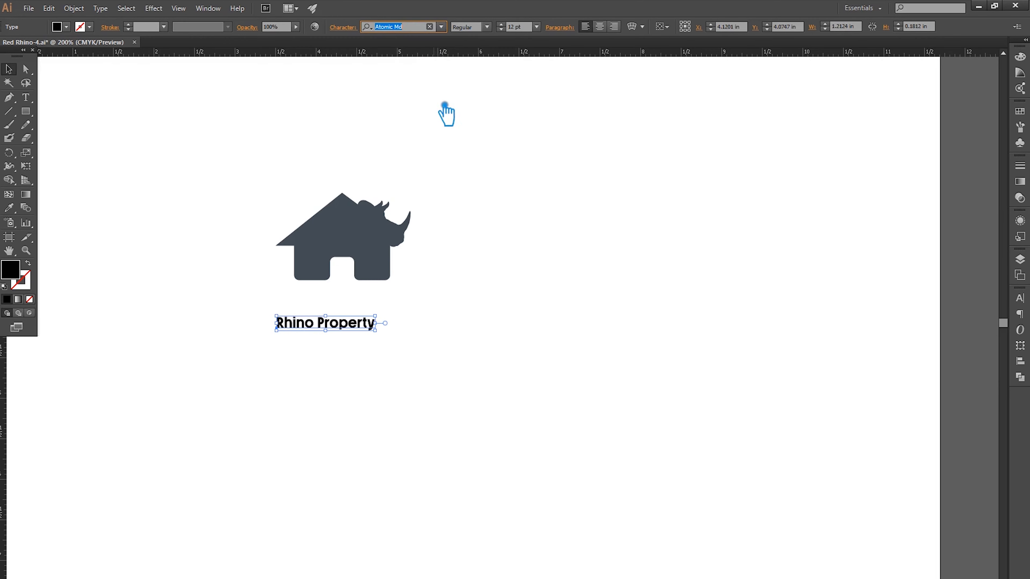
Set the Rhino Property text in the Autobus Omnibus font, Regular style.
scroll(333, 268, up, 1)
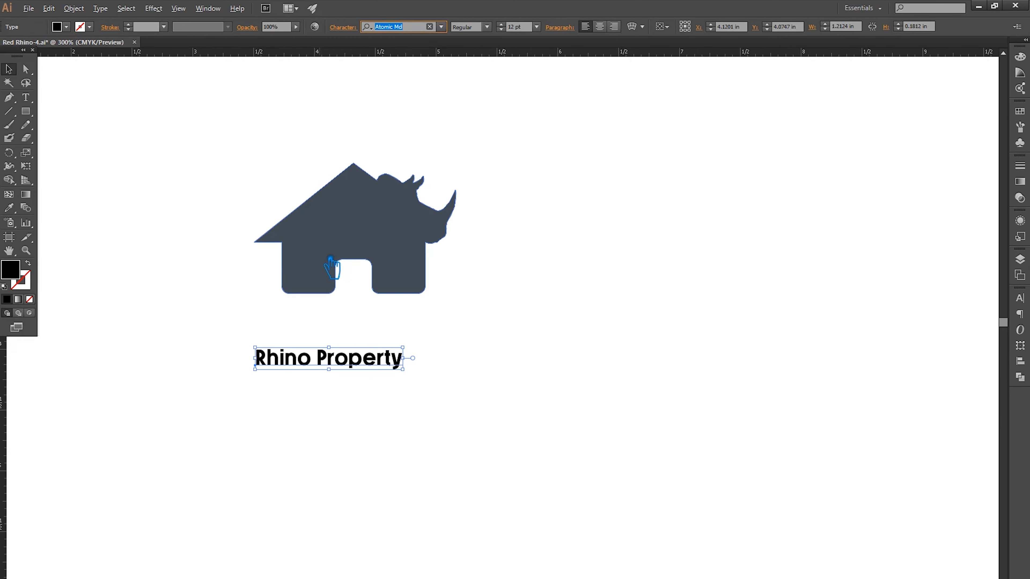
key(Down)
key(Down)
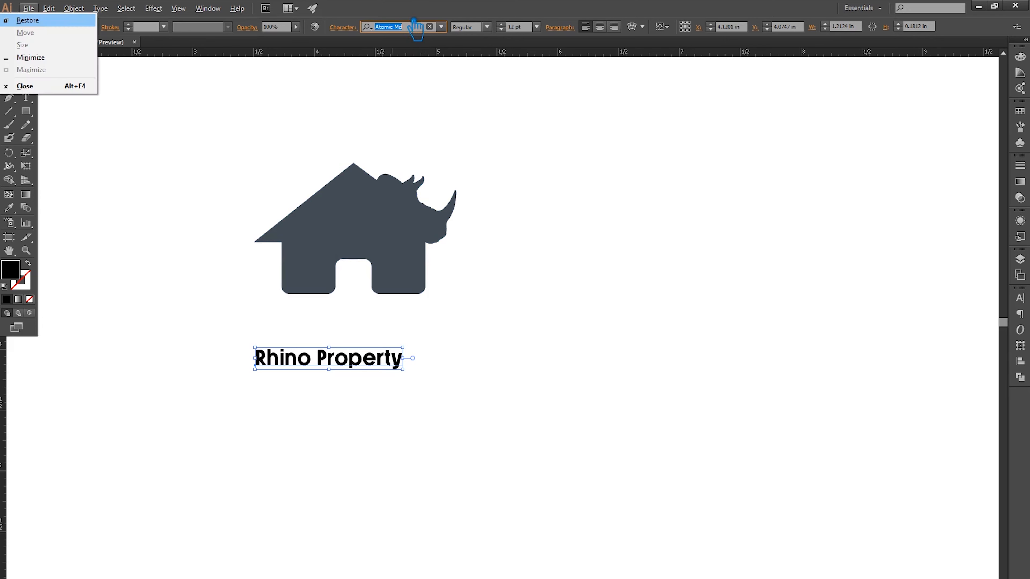
click(405, 30)
drag(422, 30, 367, 28)
key(Down)
key(Down)
key(Down)
key(Up)
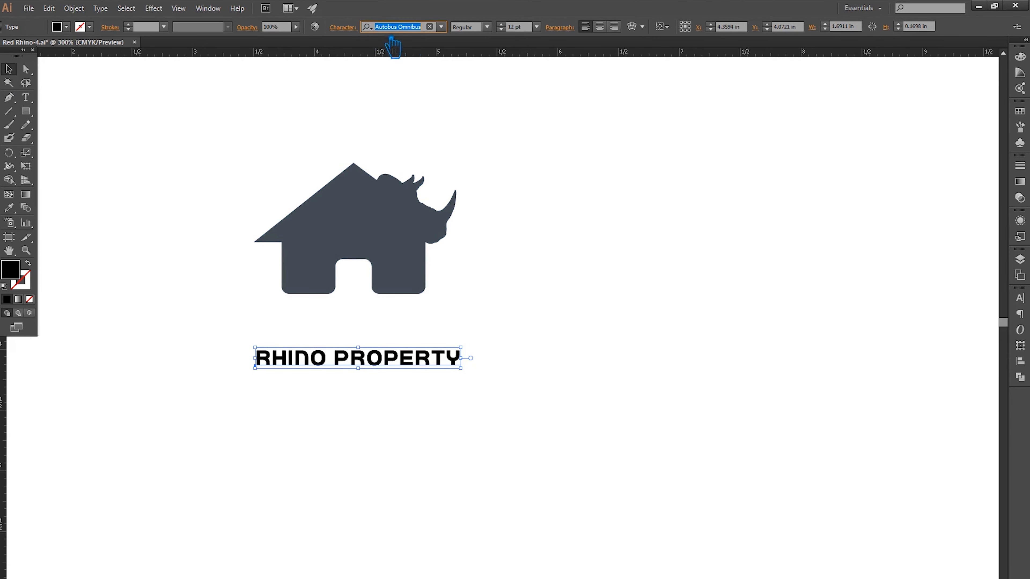
click(490, 29)
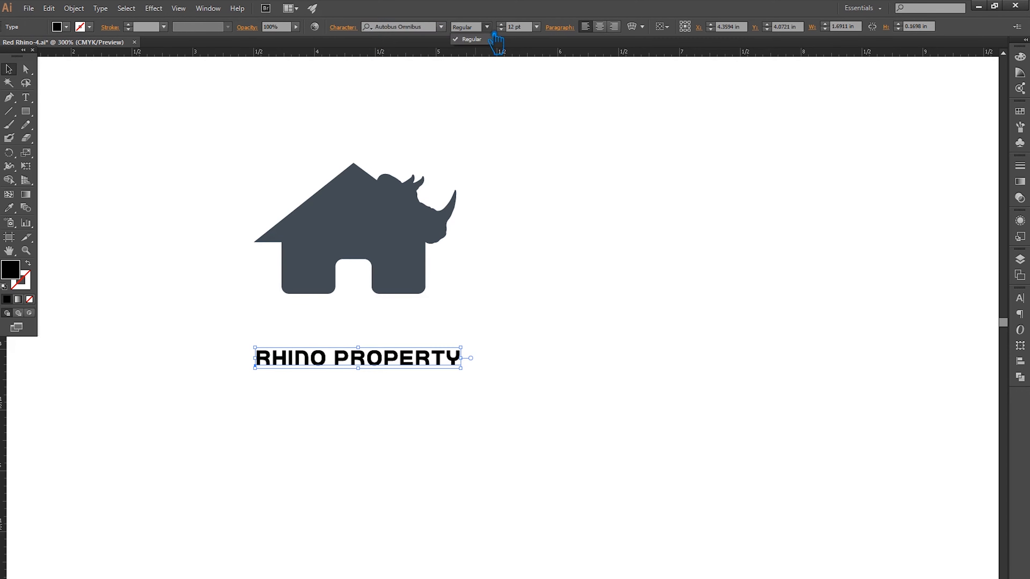
click(415, 31)
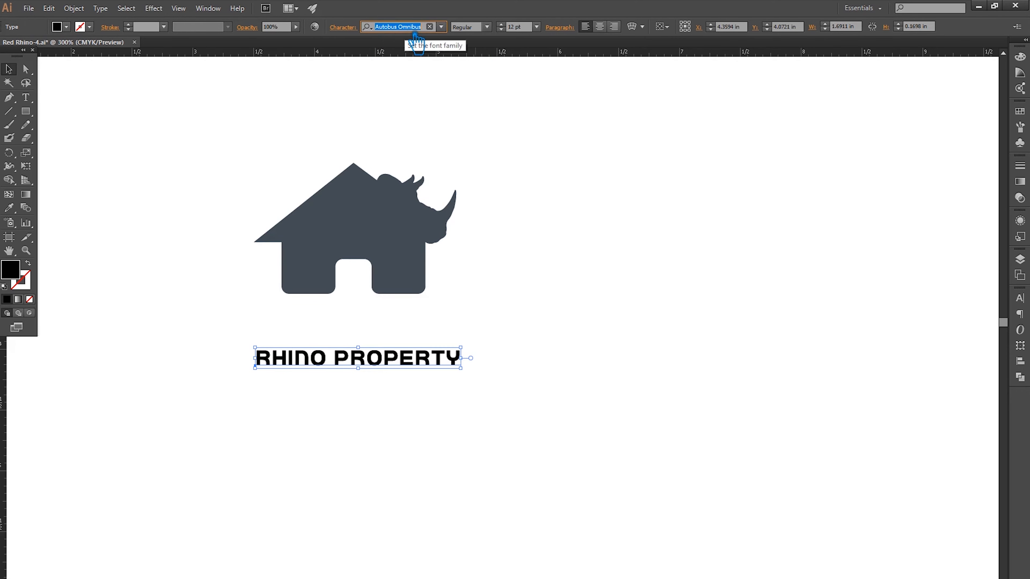
Apply All Caps to the Rhino Property text and set its tracking to -75.
click(351, 34)
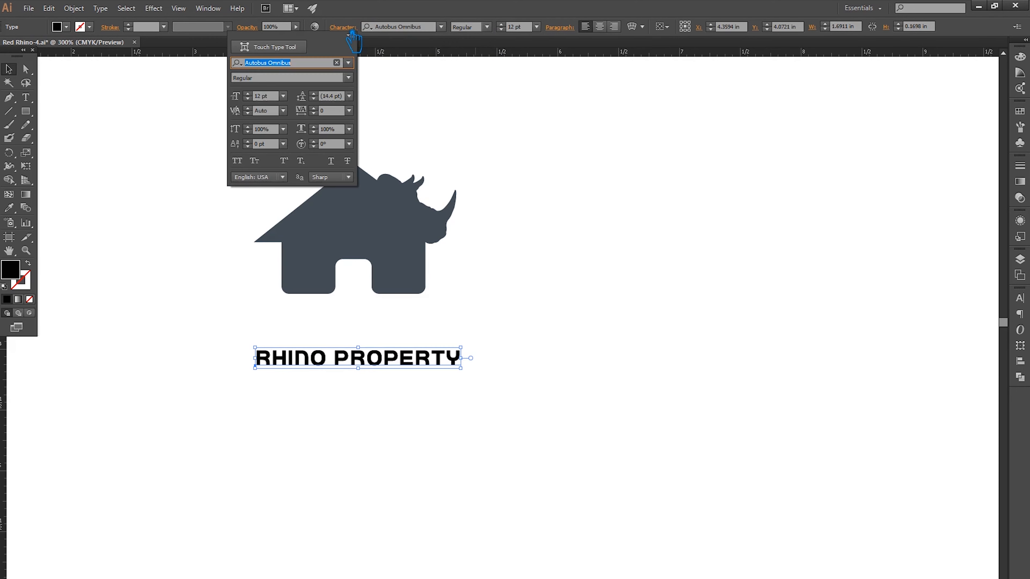
click(241, 162)
click(349, 111)
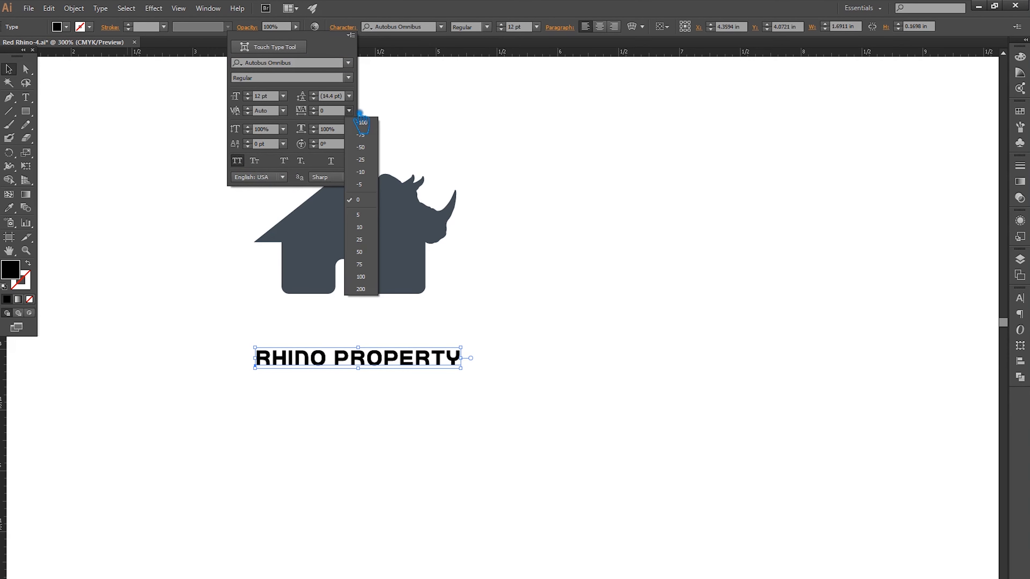
click(375, 154)
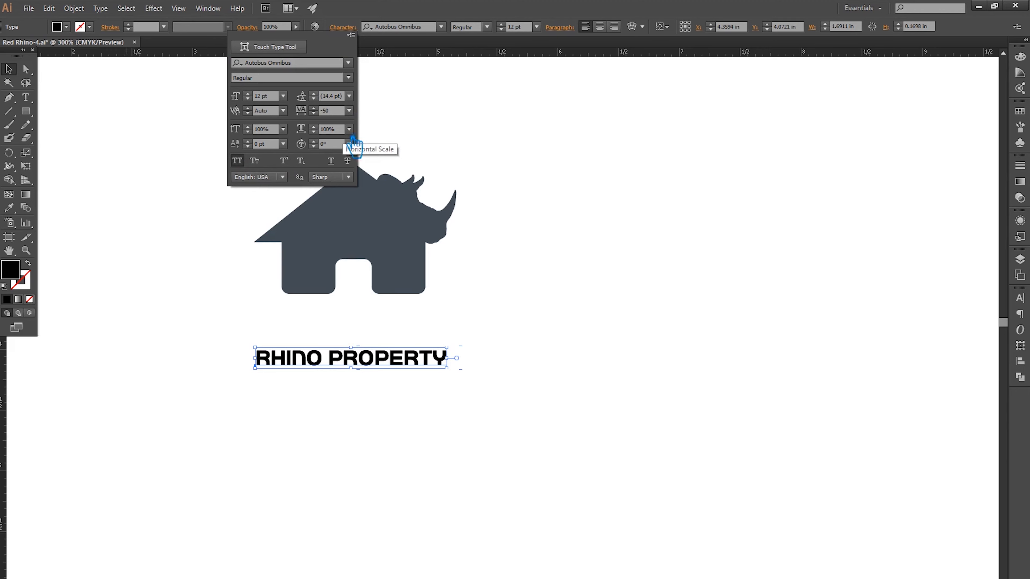
click(371, 145)
click(558, 193)
click(557, 196)
Enlarge the RHINO PROPERTY text to about 3.78 in wide, position it beneath the house logo, and save the file.
click(438, 364)
drag(438, 364, 586, 437)
click(585, 435)
drag(433, 372, 451, 353)
click(583, 275)
drag(582, 275, 747, 271)
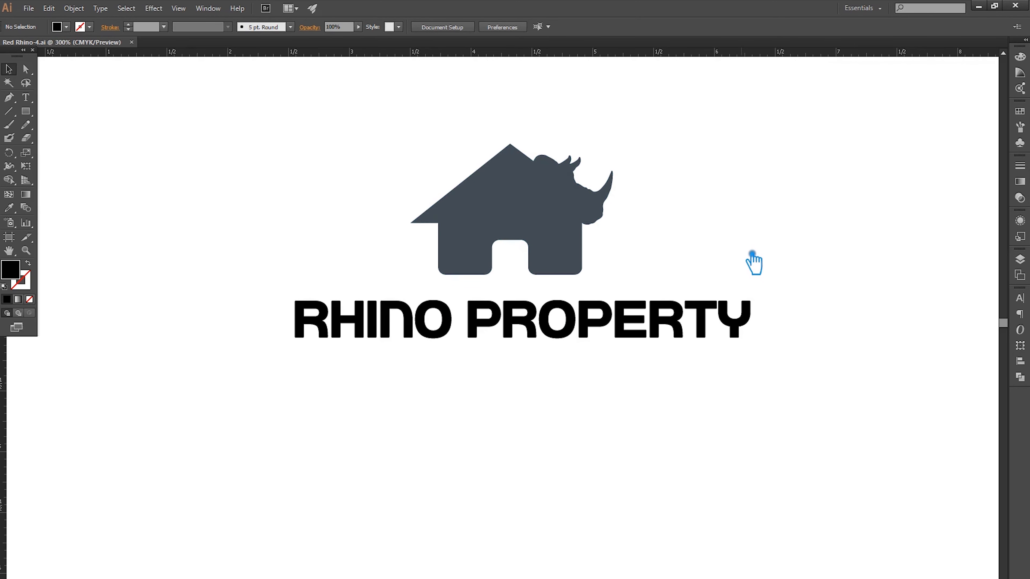
Place a copy of the company name beneath it, scaled down to 8.91 pt, and change its wording to "TAGLINE GOES HERE".
drag(584, 334, 583, 382)
drag(759, 400, 652, 381)
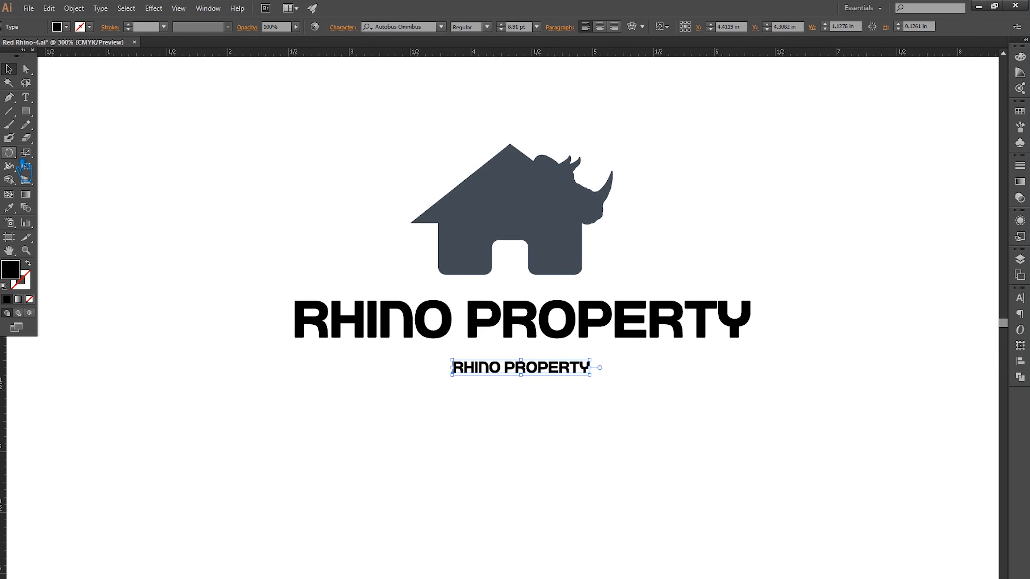
click(25, 97)
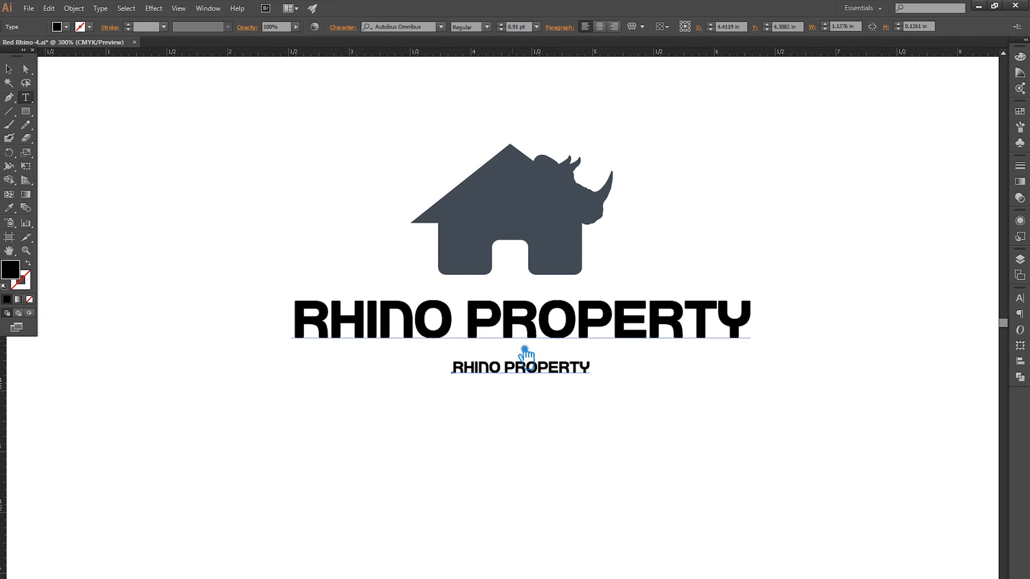
triple_click(530, 367)
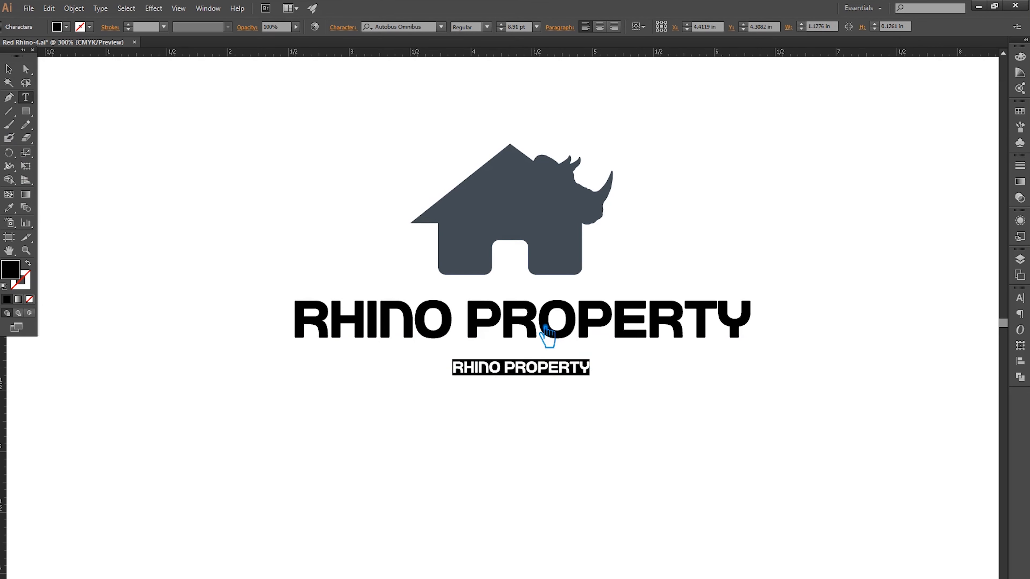
text(TAGLINE GOES HERE)
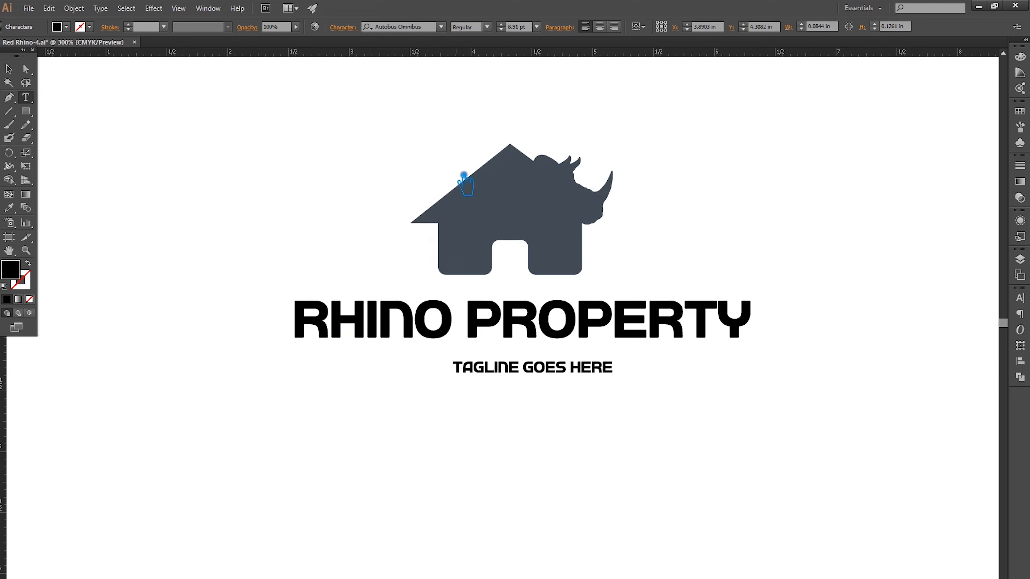
key(Escape)
Set the tagline's font size to 8 pt and its tracking to 600.
click(501, 29)
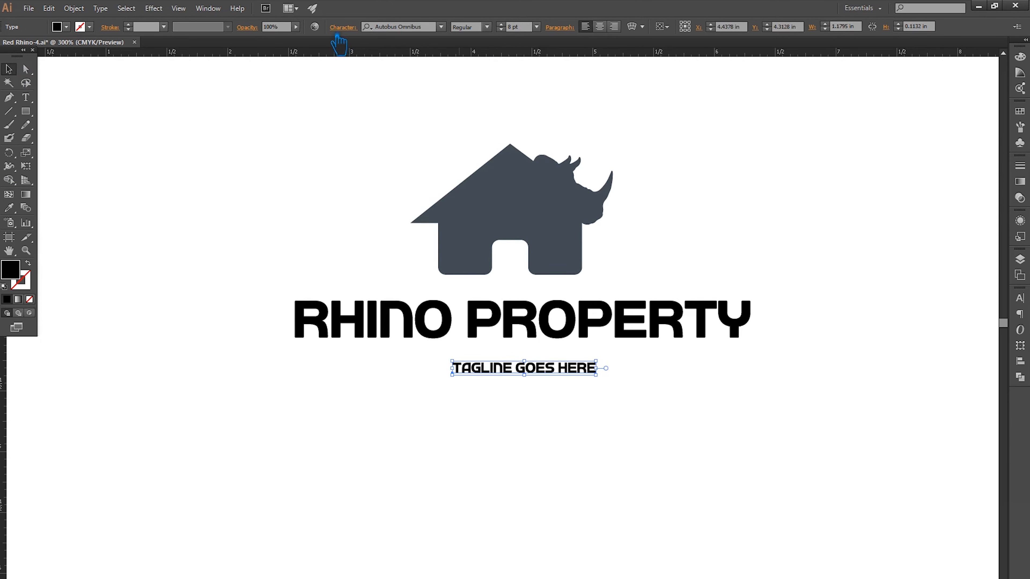
click(343, 27)
click(348, 110)
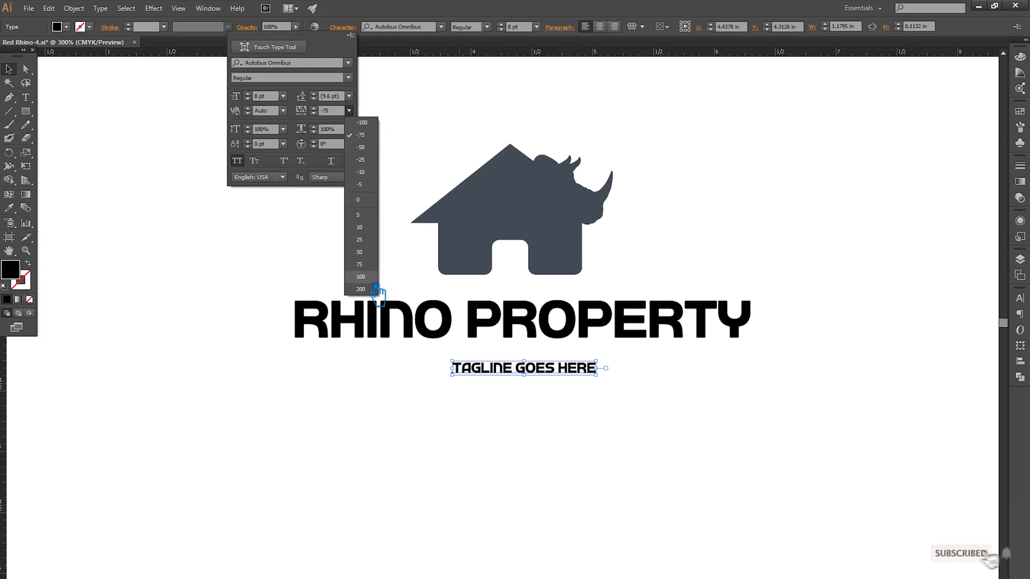
click(362, 289)
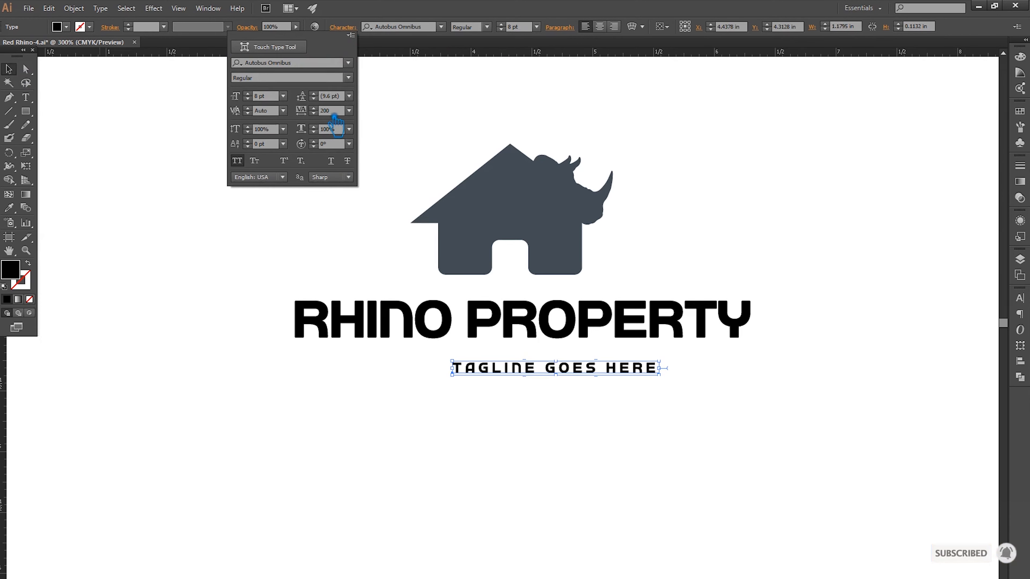
key(Return)
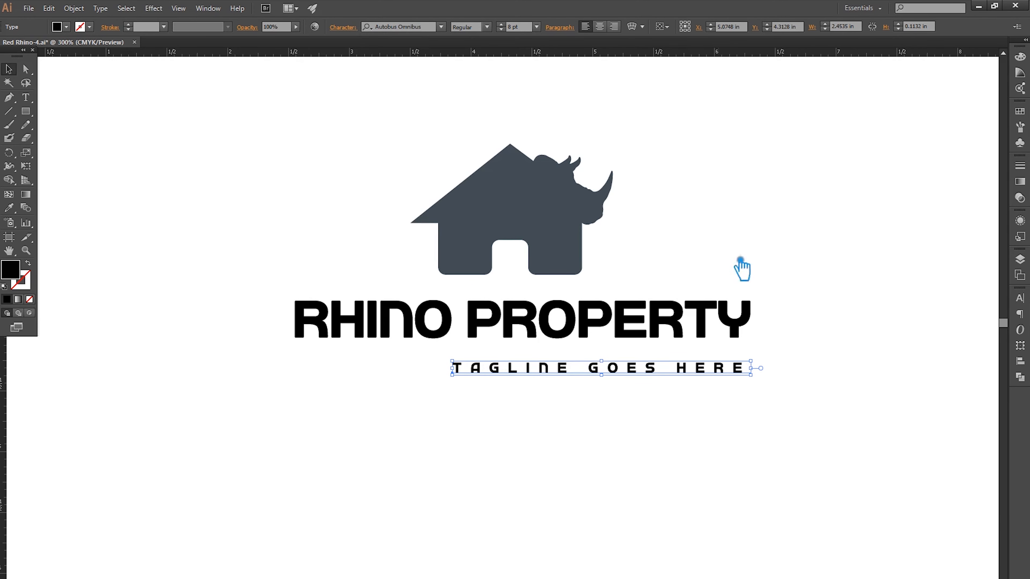
Set the tracking of the tagline's final letter E to 0.
click(26, 98)
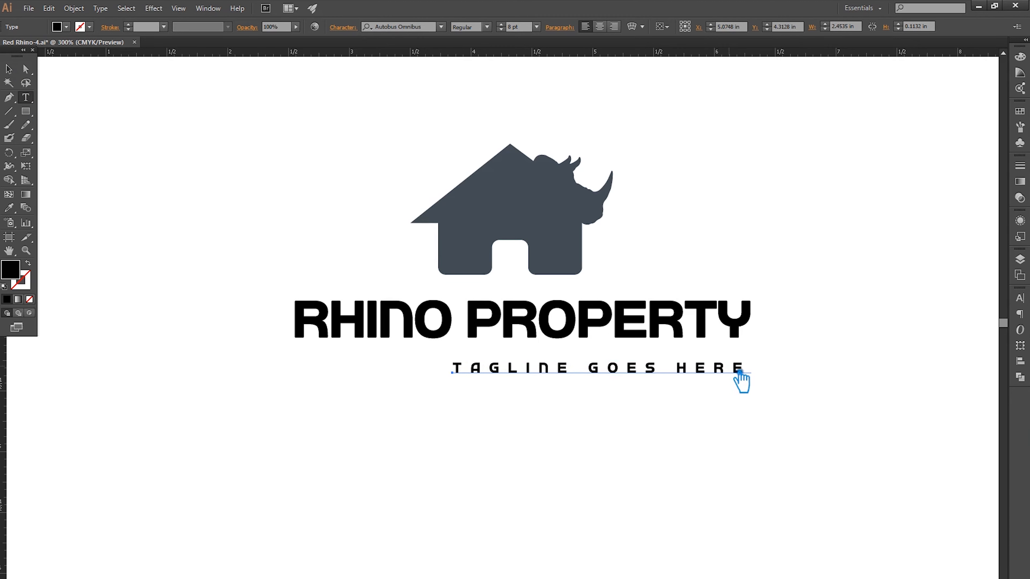
drag(733, 368, 754, 361)
click(342, 29)
click(349, 110)
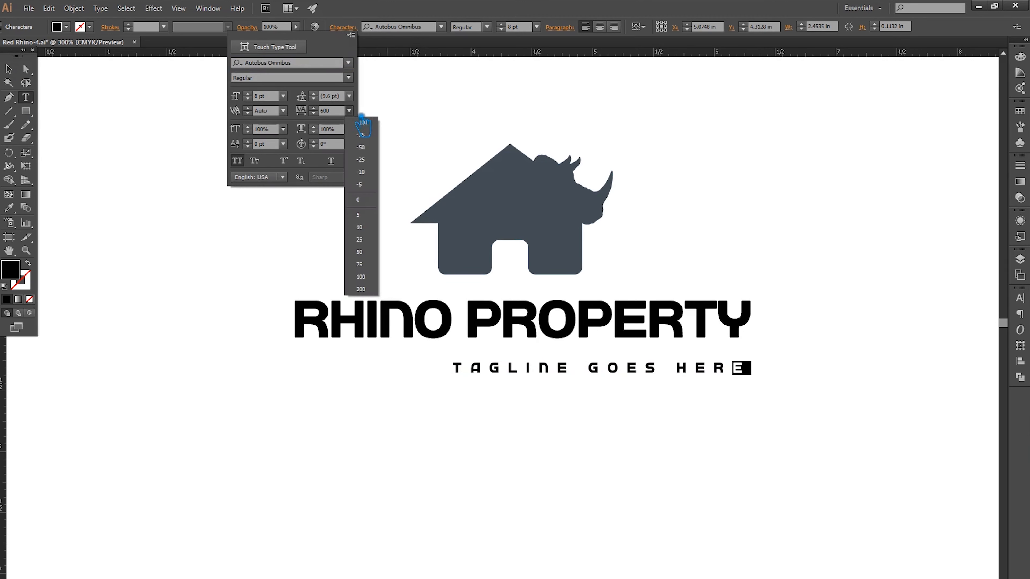
click(370, 199)
click(9, 69)
click(139, 121)
Move the tagline close beneath the company name, roughly centred, and fine-tune the vertical gap between them.
drag(634, 369, 547, 359)
click(598, 394)
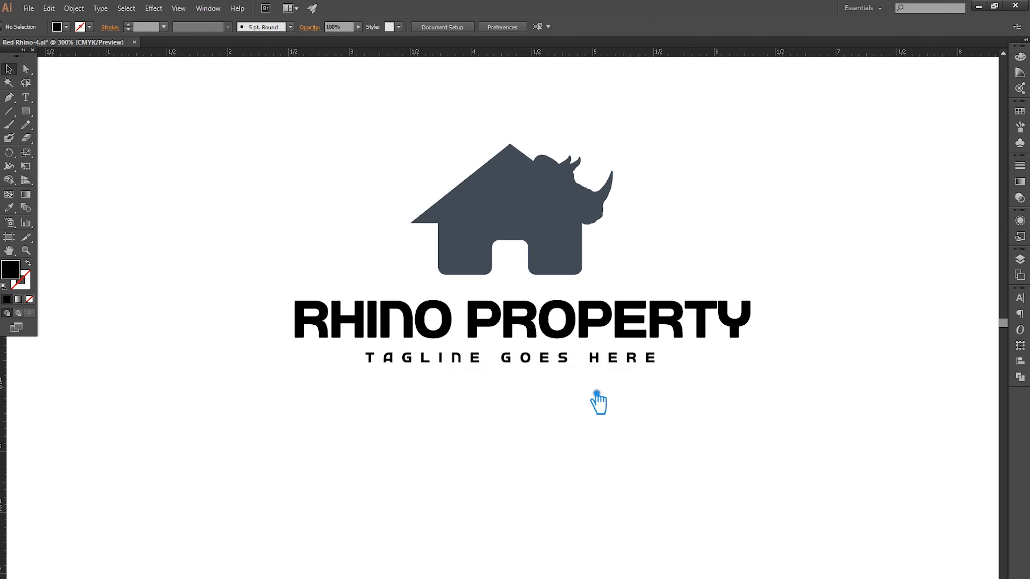
drag(595, 364, 596, 368)
click(604, 389)
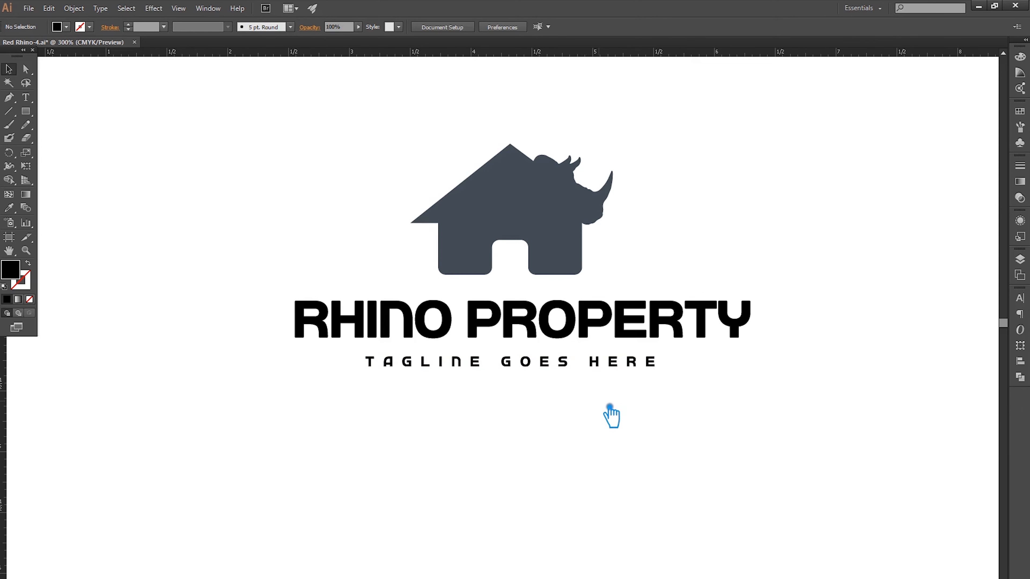
drag(561, 367, 561, 360)
click(597, 394)
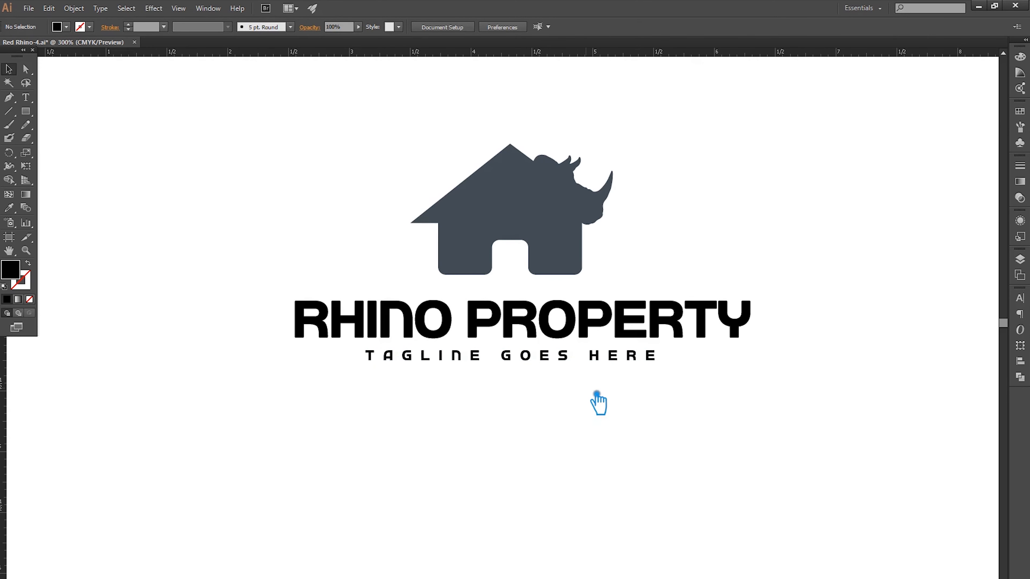
Increase the tagline's font size slightly and nudge it down from the company name.
click(568, 365)
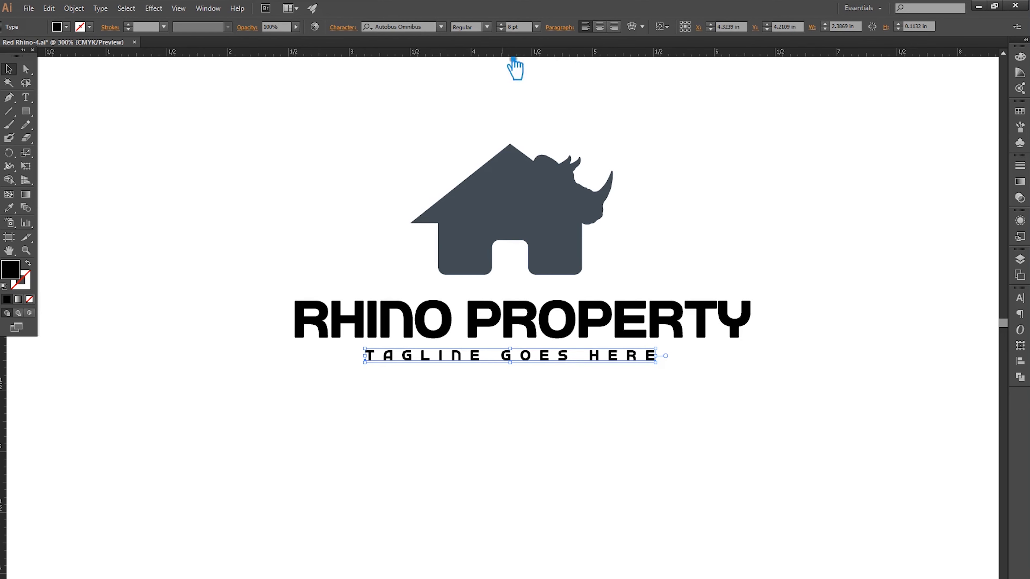
scroll(512, 29, up, 1)
click(794, 216)
drag(536, 360, 535, 364)
Align the house logo, company name and tagline on their horizontal centres, and save the file.
drag(806, 434, 309, 148)
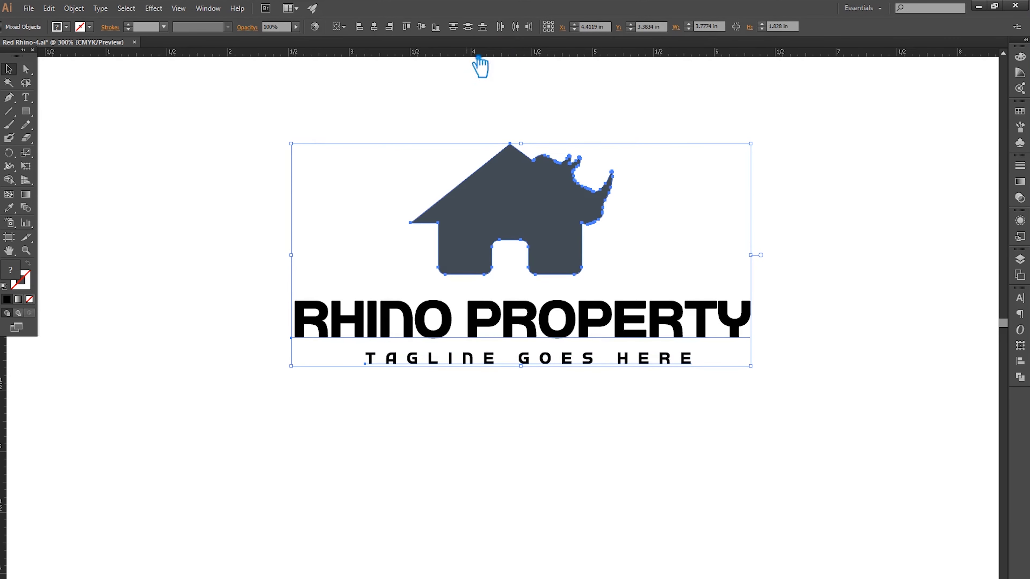
click(386, 28)
click(854, 295)
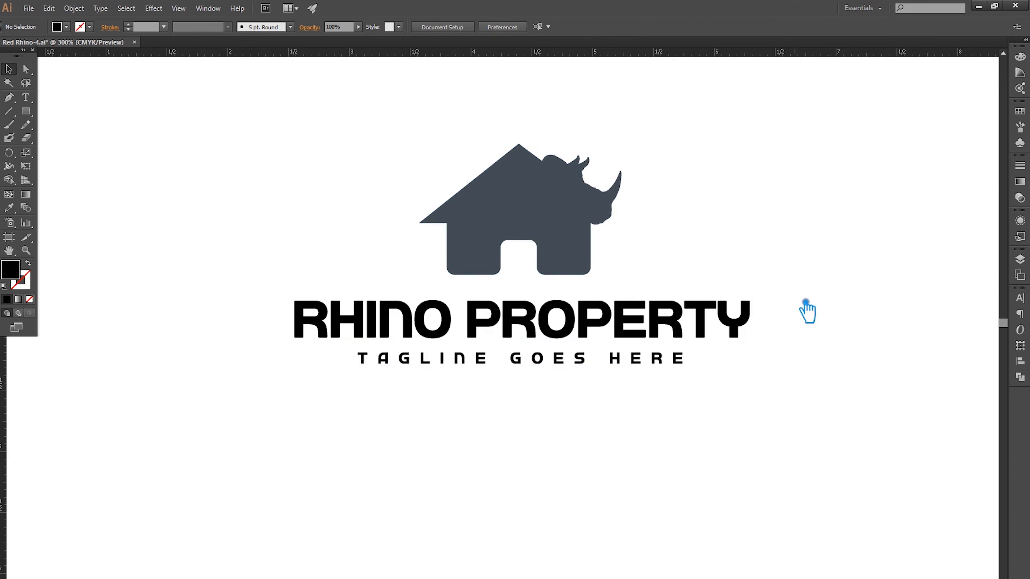
key(ctrl+s)
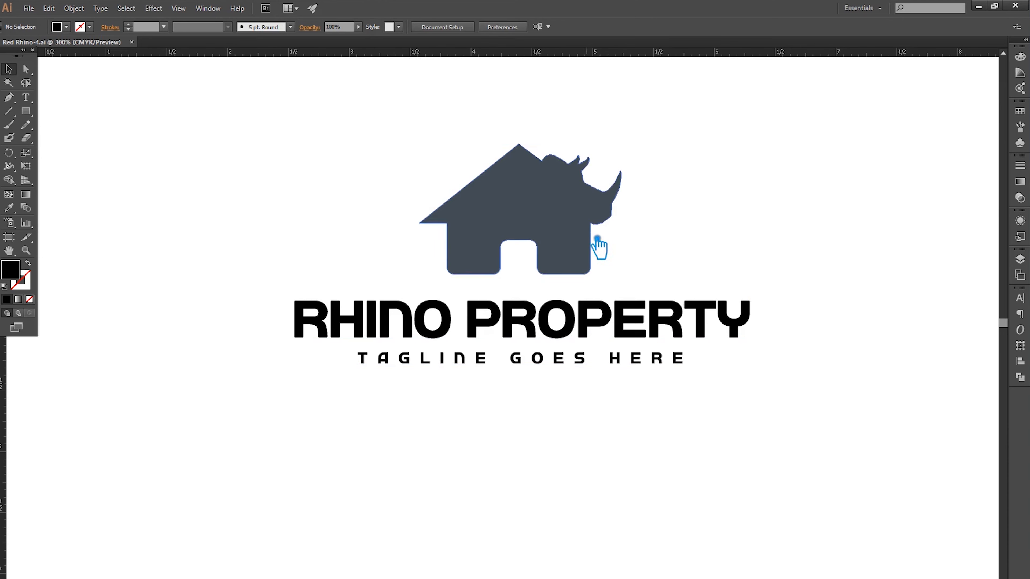
Recolour the rhino-house shape with a muted crimson-pink fill, adjusting the hue from bright pink towards red.
click(595, 239)
double_click(12, 270)
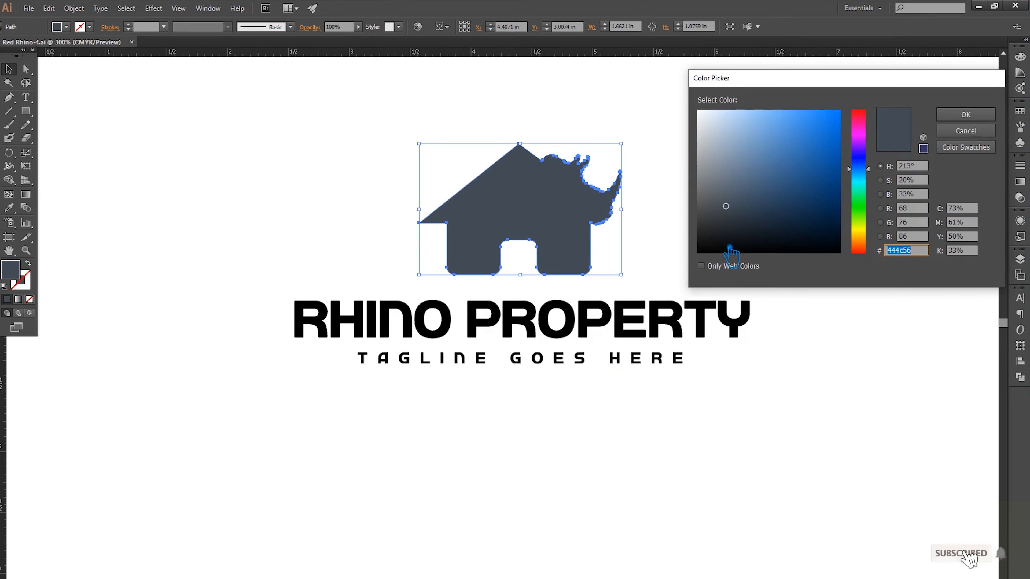
drag(859, 167, 866, 252)
click(820, 149)
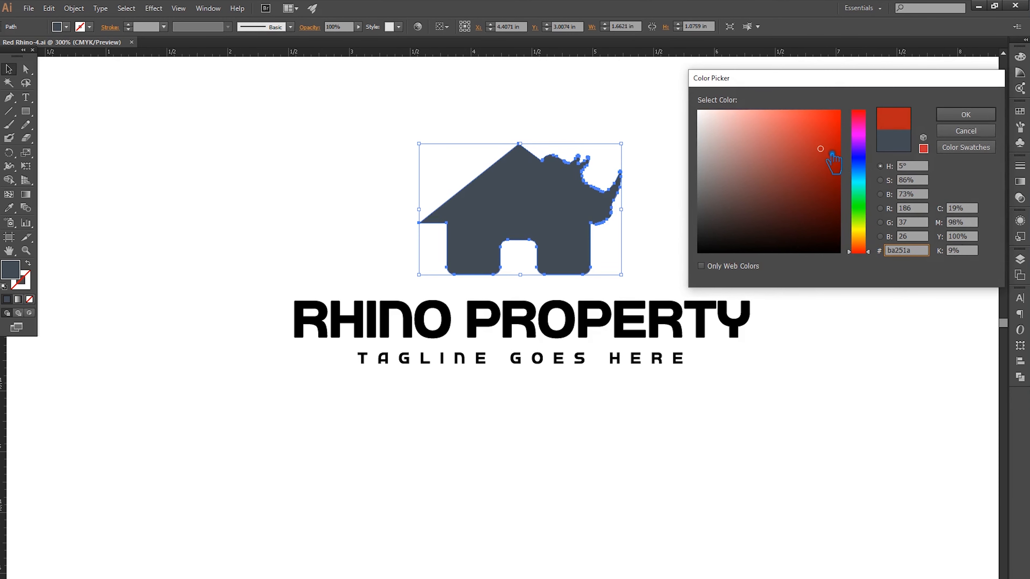
click(857, 239)
click(867, 129)
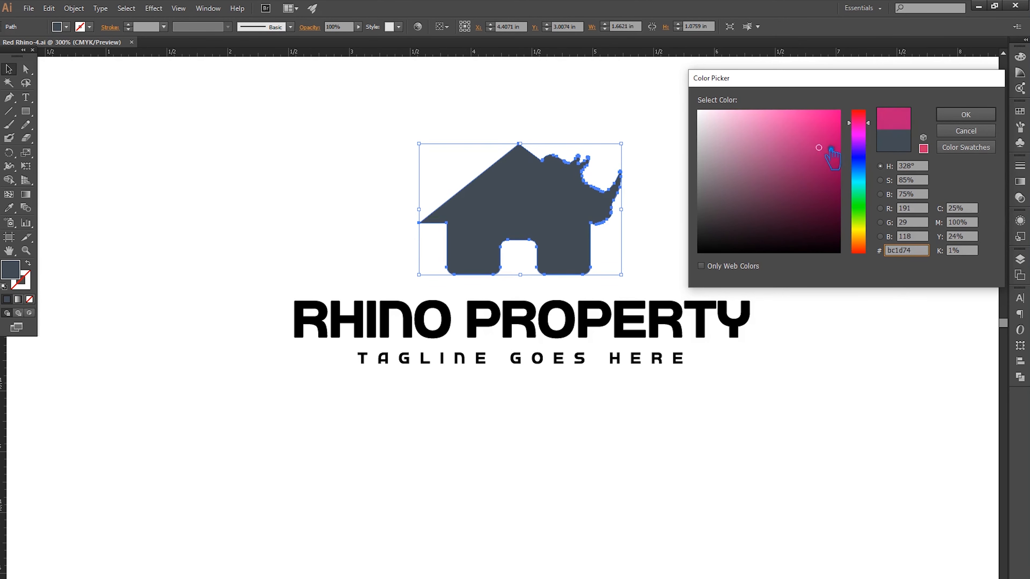
drag(829, 153, 817, 144)
click(966, 114)
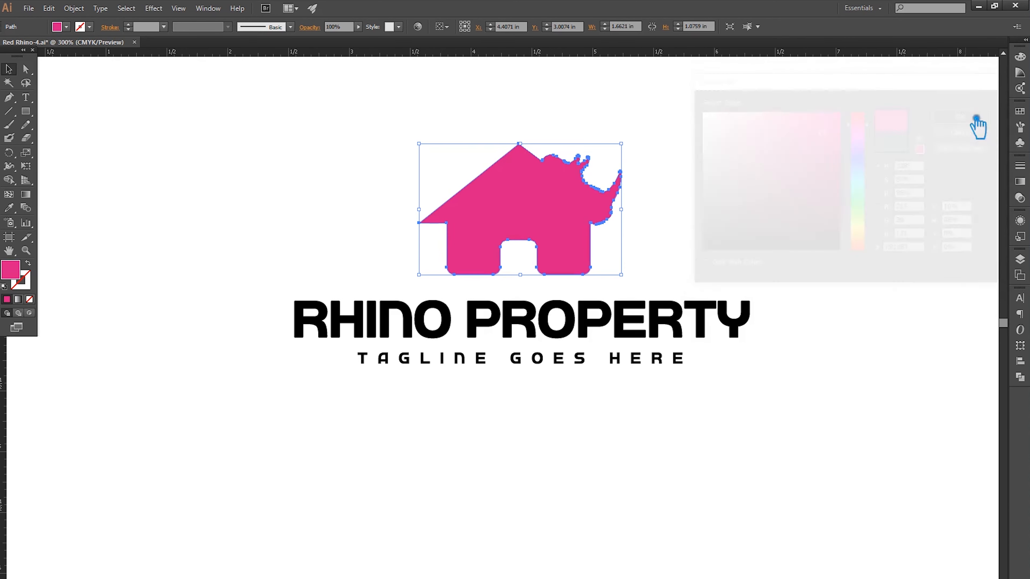
double_click(13, 273)
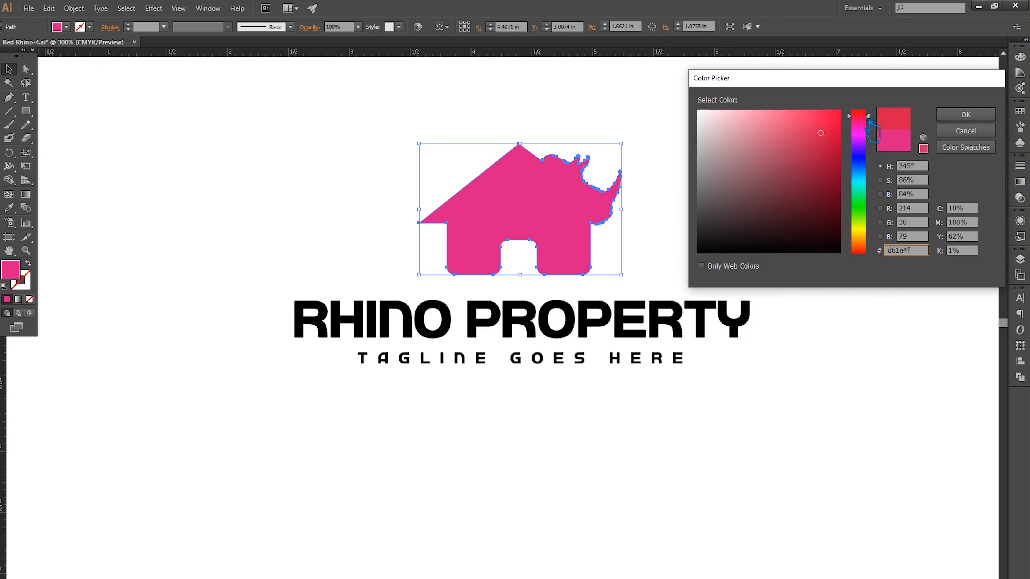
drag(825, 147, 813, 162)
click(965, 115)
Match the RHINO PROPERTY text's fill to the house logo's crimson-pink by sampling it with the Eyedropper.
click(536, 327)
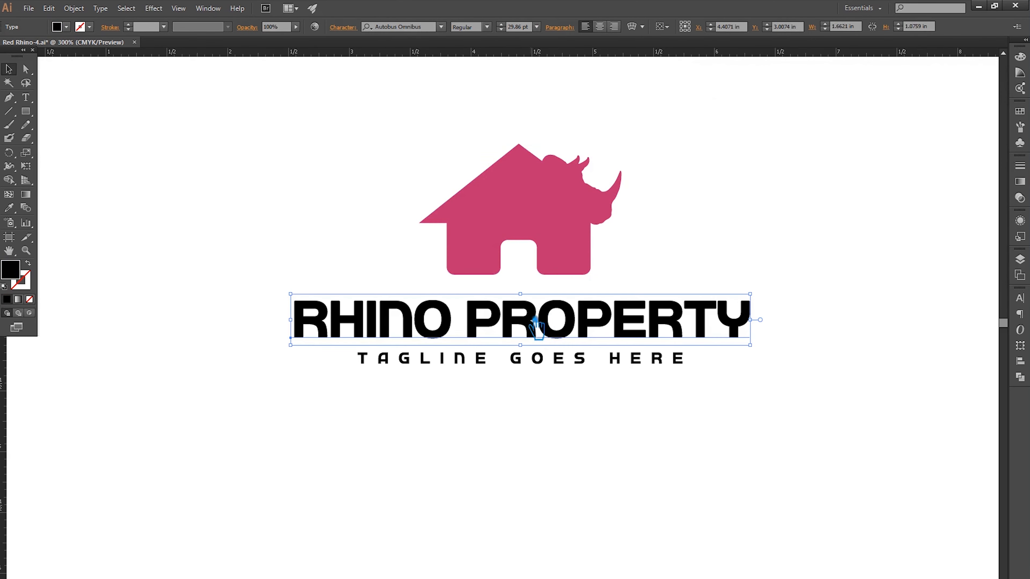
click(16, 209)
click(533, 218)
click(9, 68)
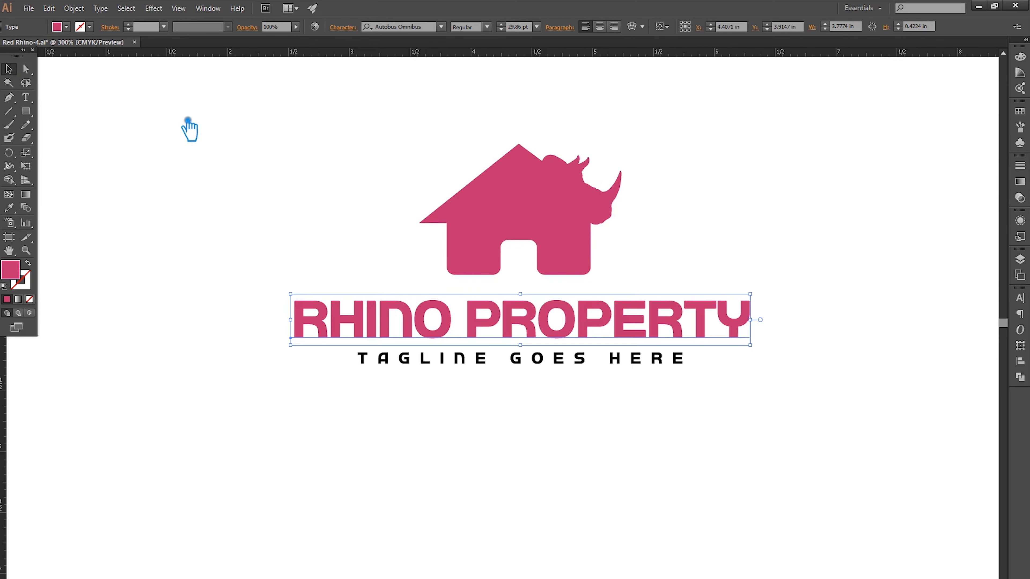
click(190, 129)
Sample the logo's fill onto the tagline and shift it to a dark, nearly neutral grey.
click(581, 358)
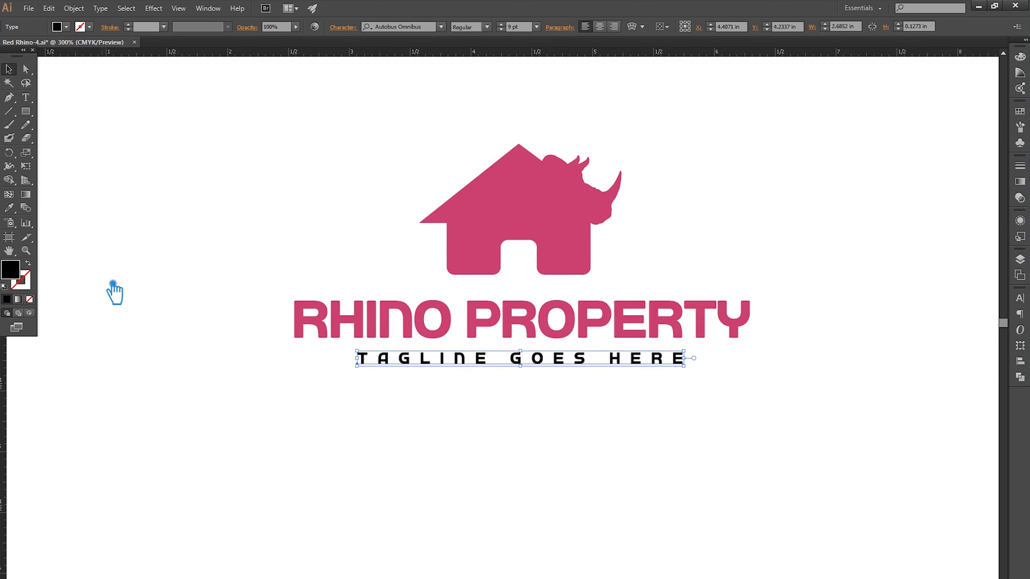
click(16, 209)
click(487, 231)
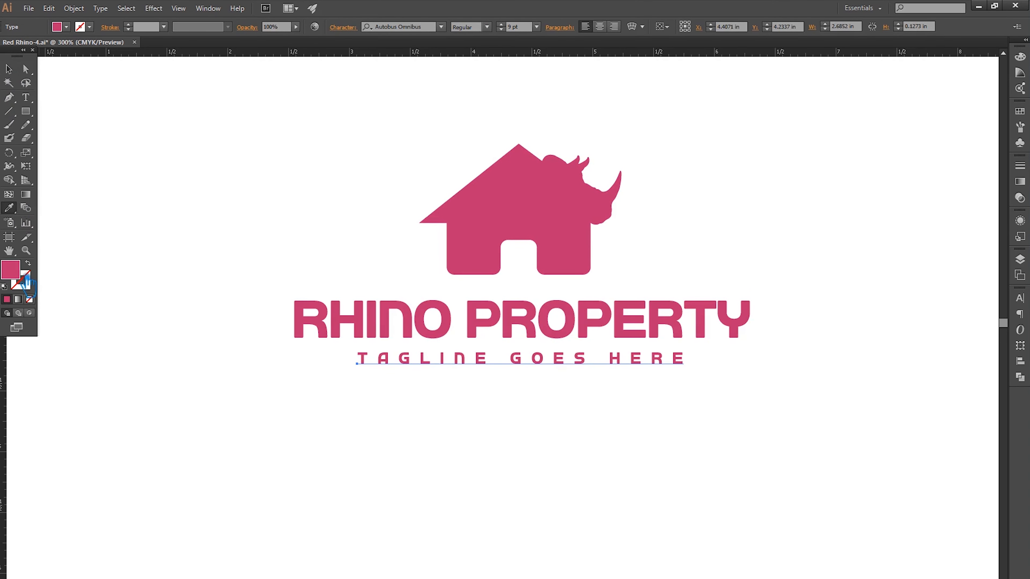
double_click(12, 268)
drag(733, 256, 718, 222)
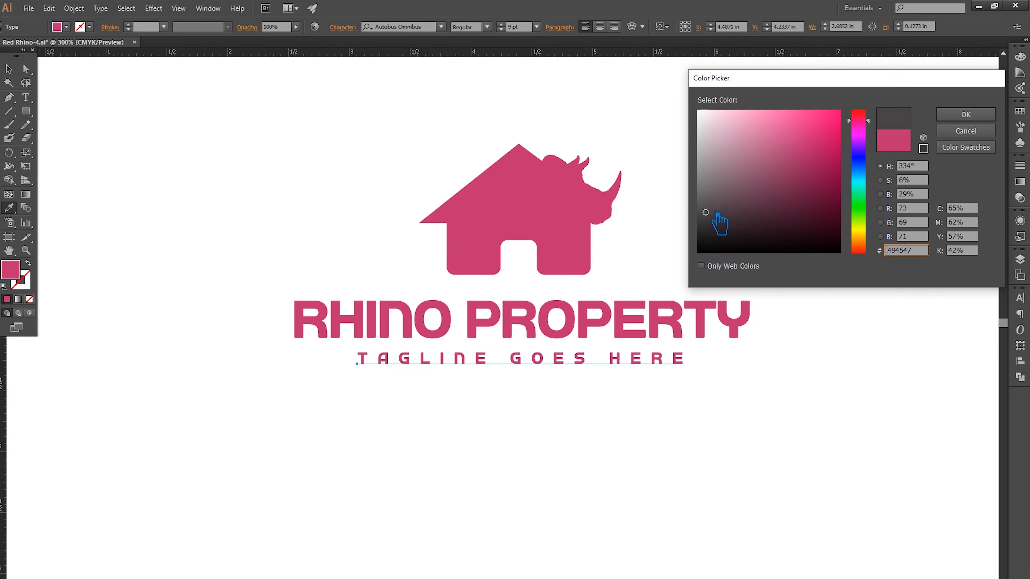
click(720, 214)
click(966, 115)
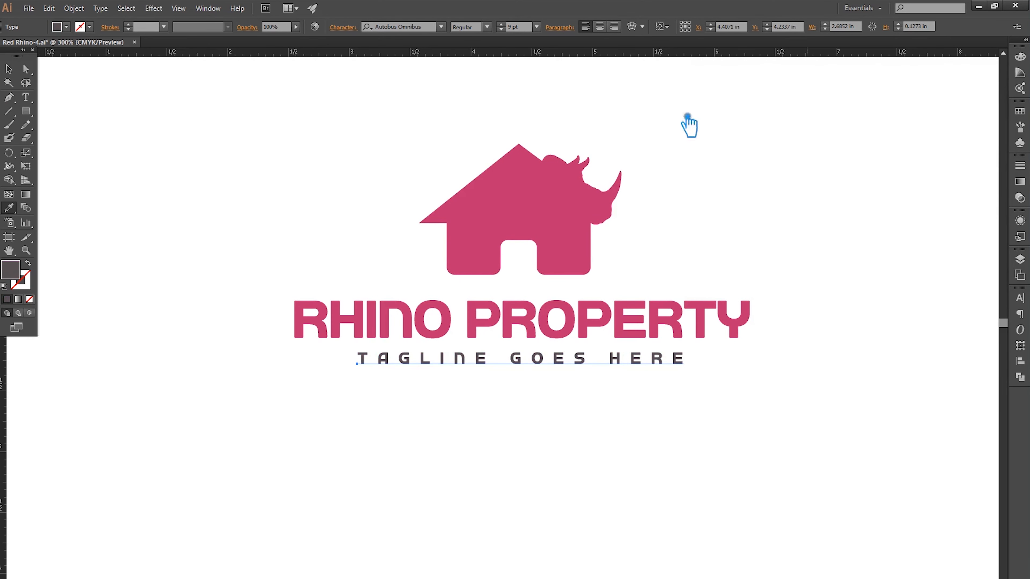
click(8, 69)
click(233, 120)
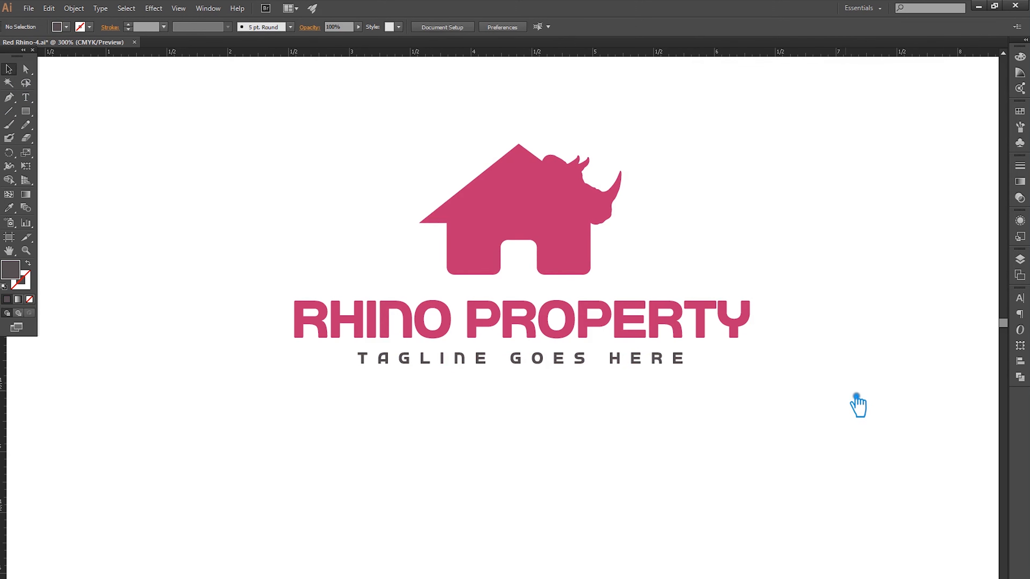
Try rounding the roof's peak and left eave corners with a 0.08 in corner radius, and undo it.
key(a)
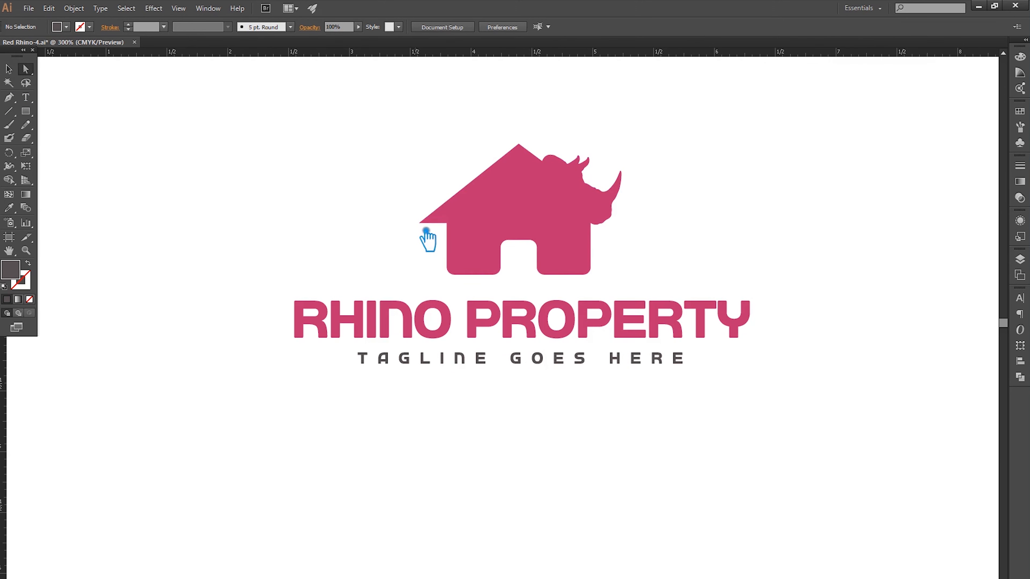
click(431, 228)
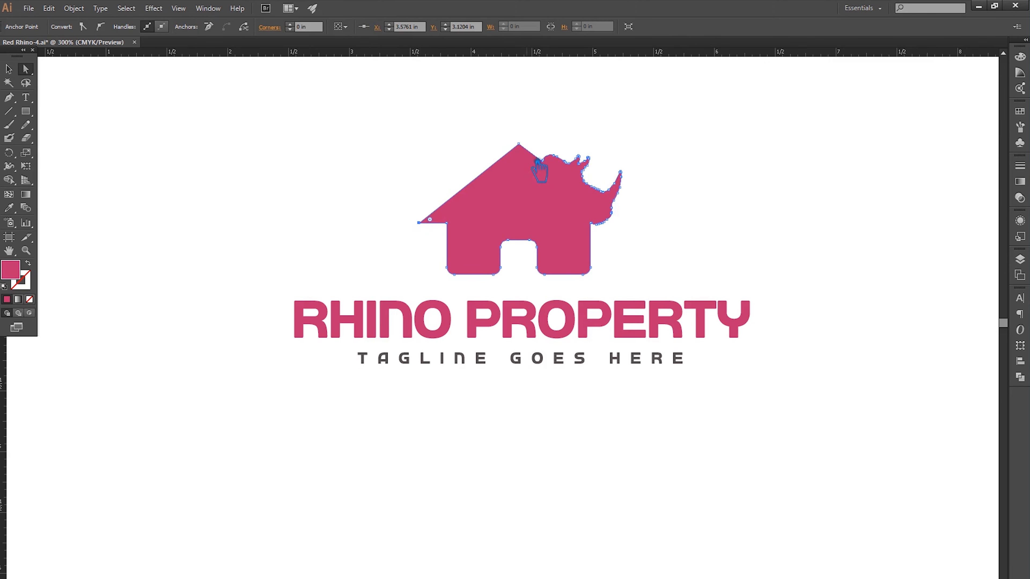
shift+click(519, 145)
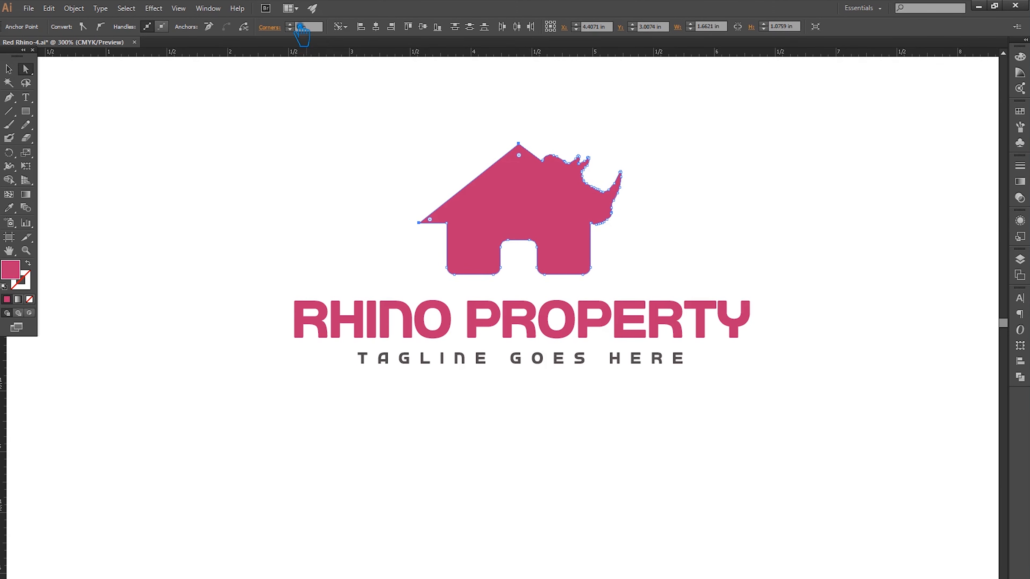
scroll(300, 28, up, 1)
key(ctrl)
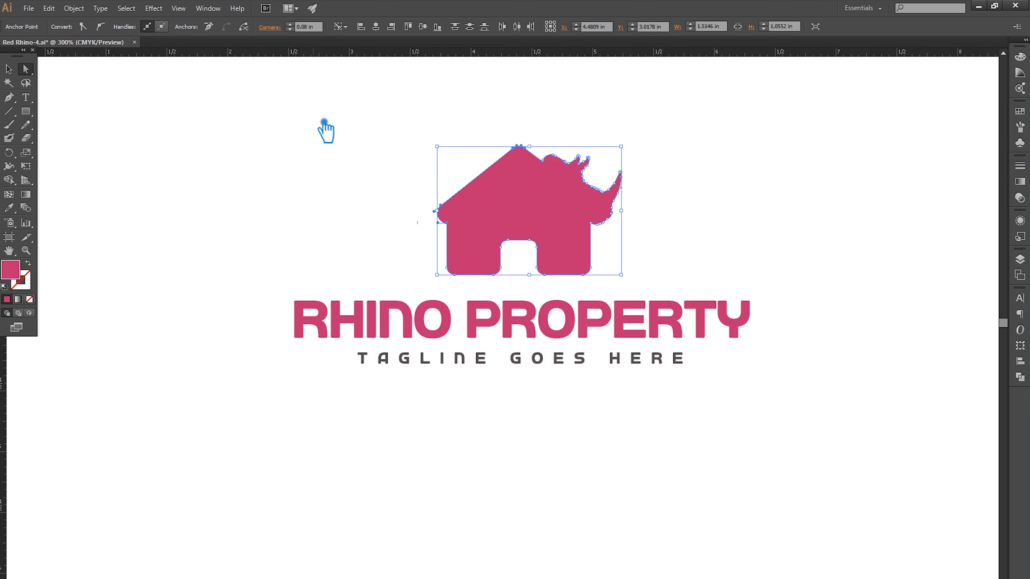
key(ctrl+z)
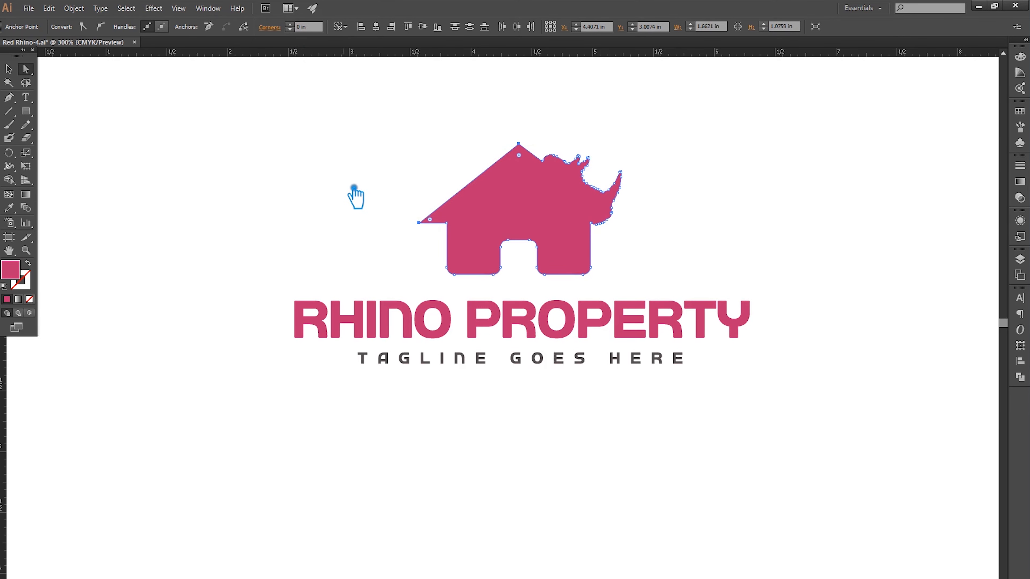
click(354, 188)
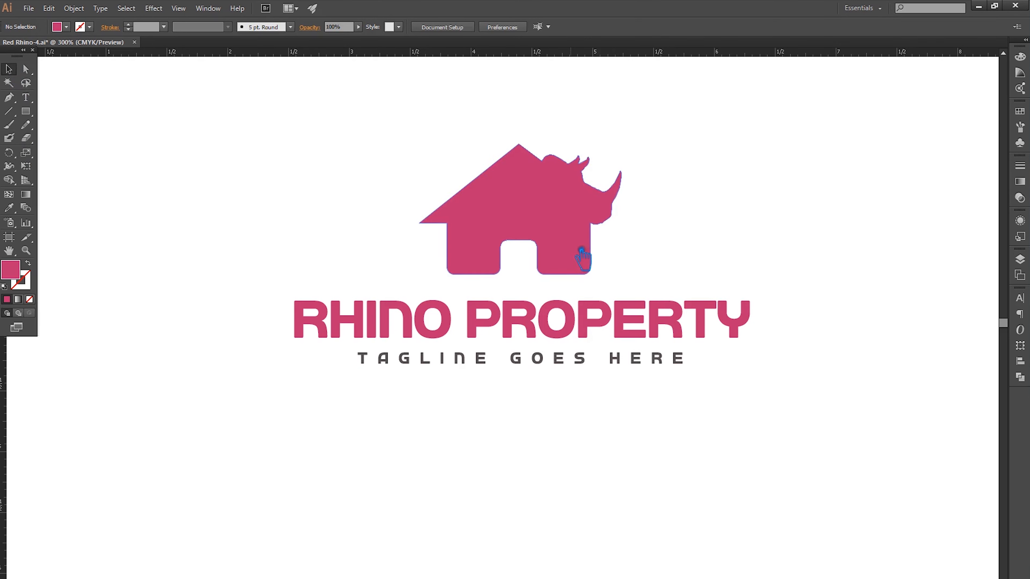
Move the rhino-house up slightly from the company name and centre it horizontally with both text lines.
mouse_move(581, 250)
mouse_down()
mouse_move(582, 262)
mouse_move(581, 247)
mouse_up()
click(697, 231)
drag(817, 428, 265, 172)
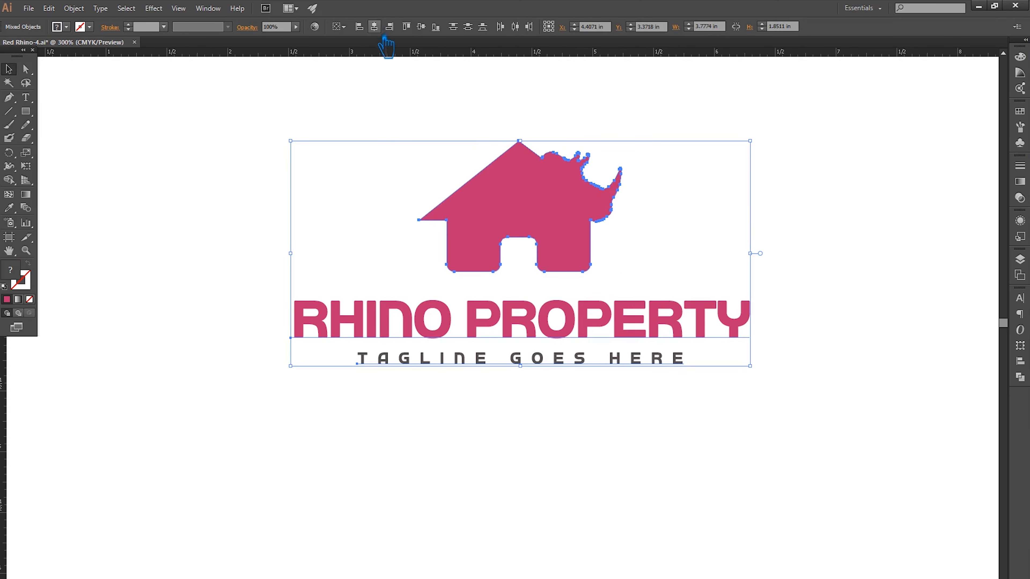
click(537, 462)
Tighten the tracking of the RHINO PROPERTY text slightly.
click(562, 322)
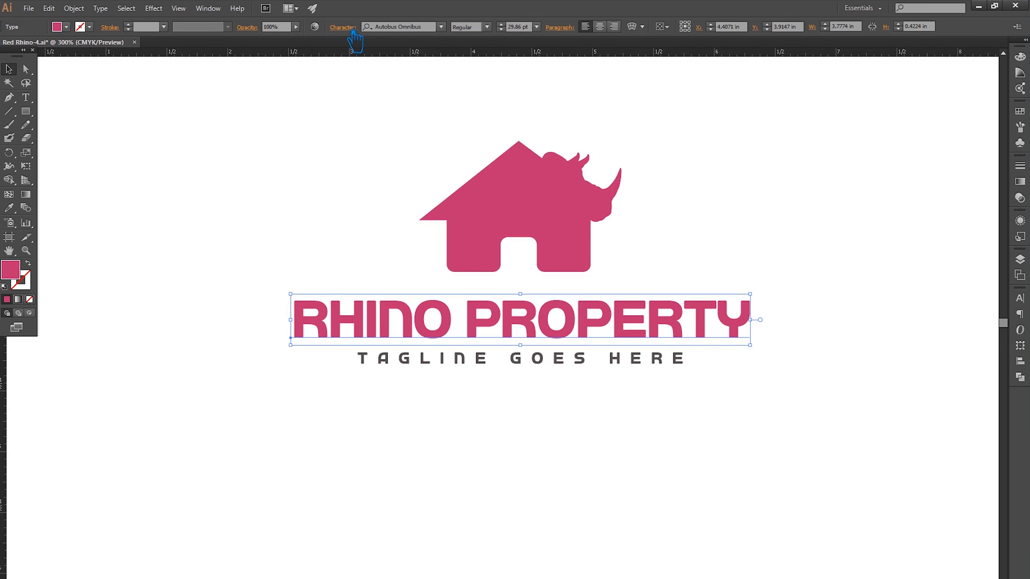
click(351, 29)
click(323, 112)
key(Down)
key(Down)
key(Down)
key(Down)
key(Down)
key(Down)
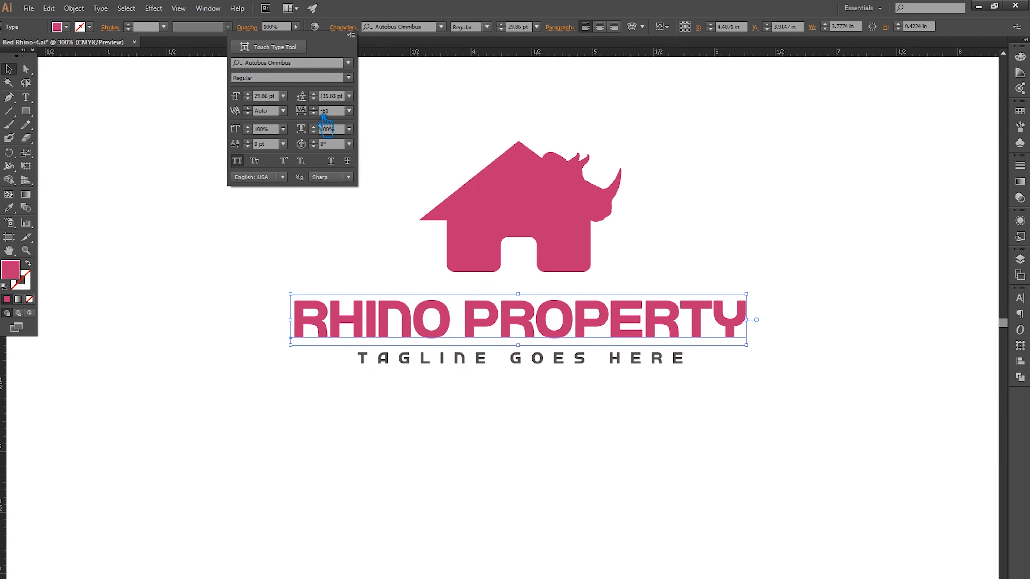
click(843, 179)
Realign the house logo, company name and tagline on their horizontal centres.
drag(828, 396, 373, 180)
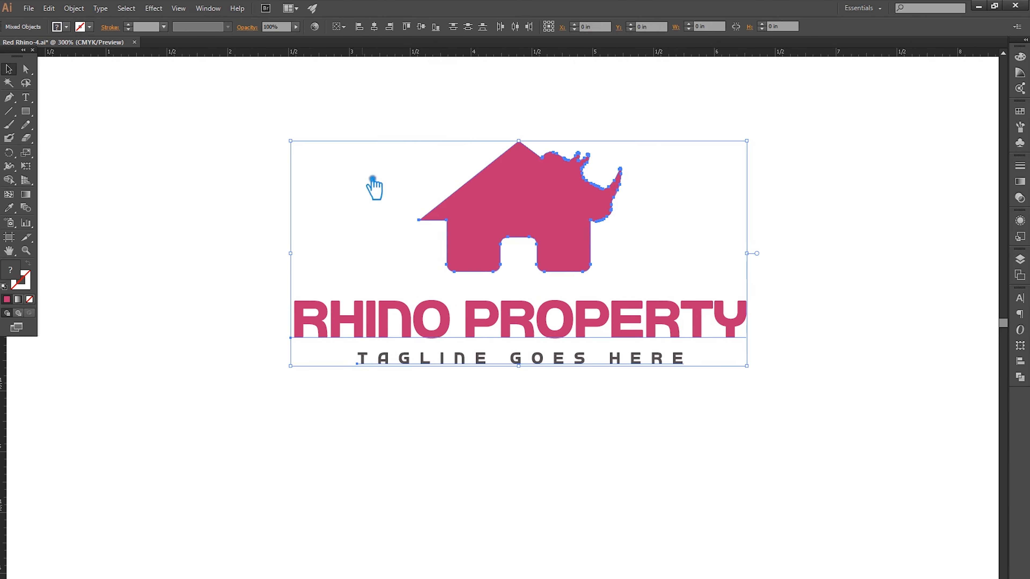
click(390, 27)
click(651, 365)
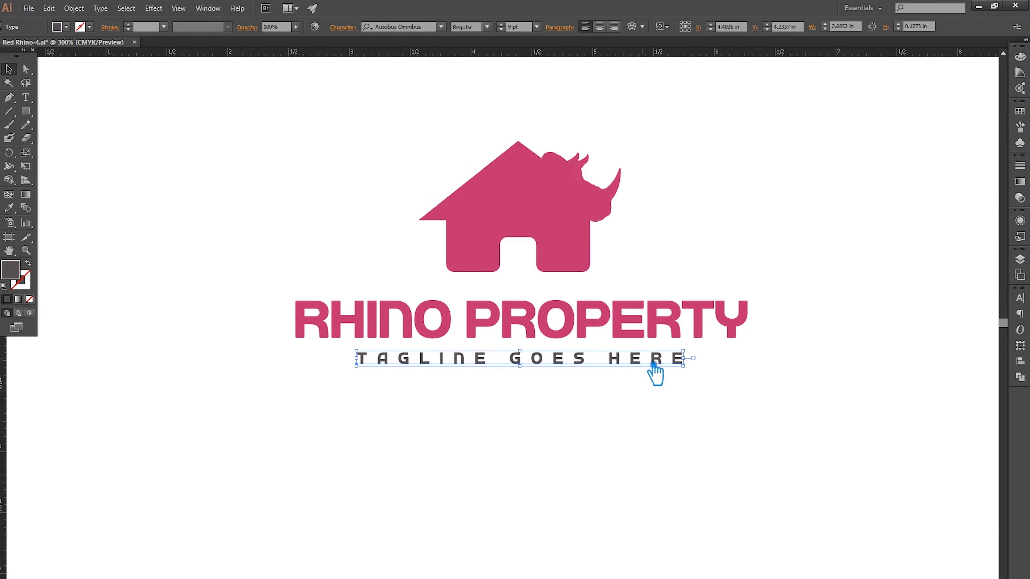
click(766, 390)
Move the tagline slightly closer to the company name and nudge both text lines down from the house.
drag(612, 368, 612, 365)
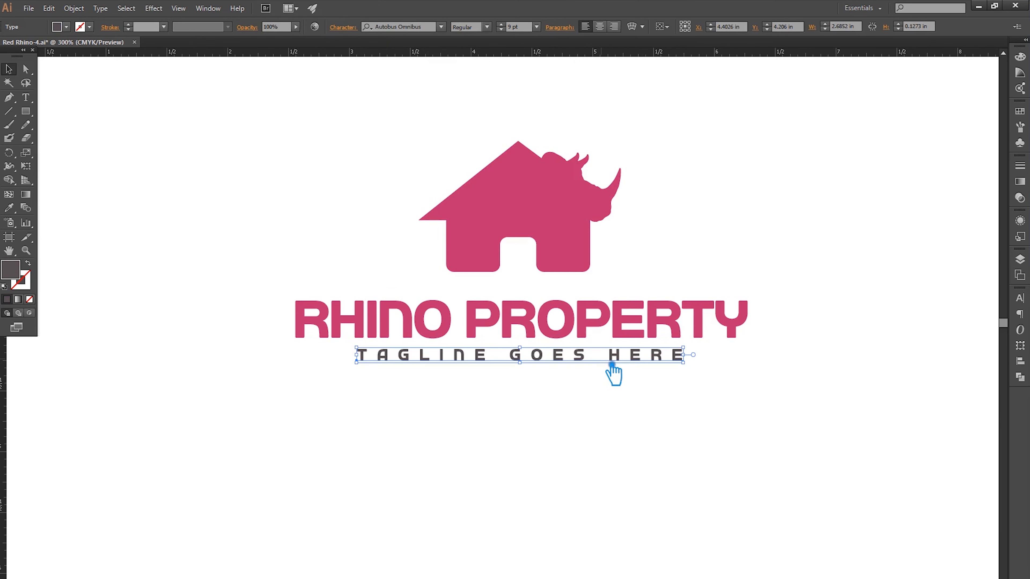
click(762, 384)
drag(804, 376, 369, 326)
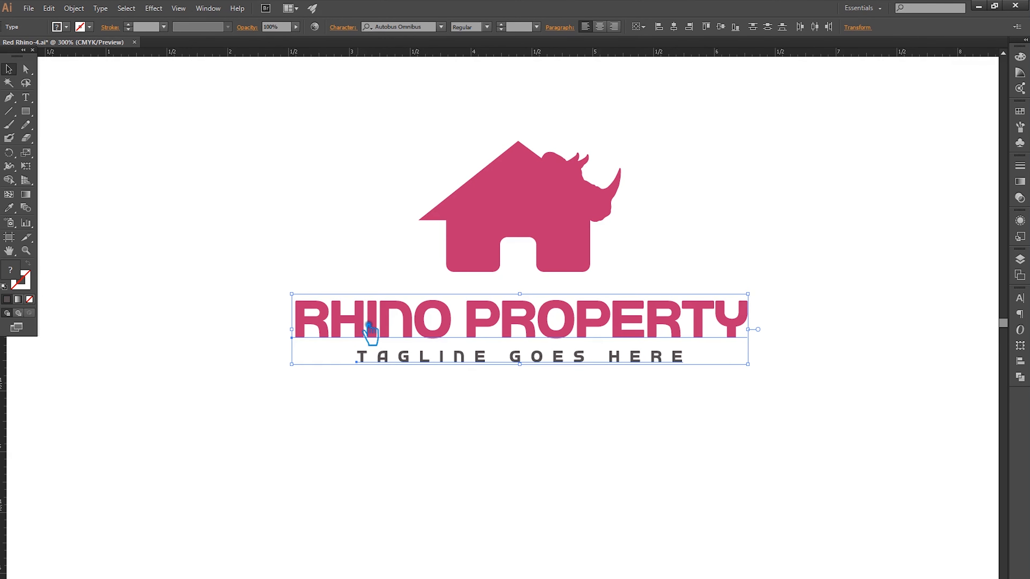
key(Down)
click(713, 404)
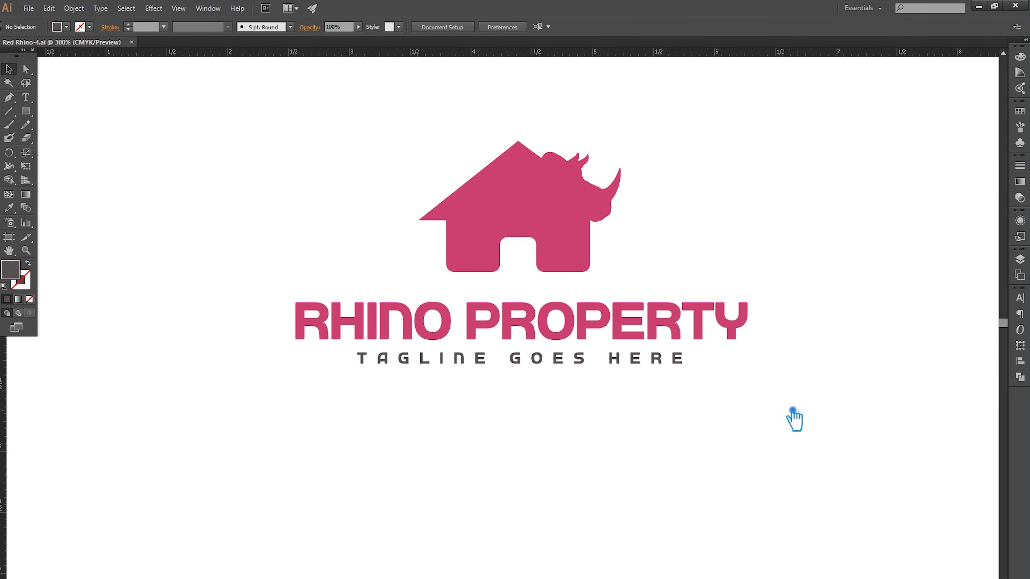
drag(792, 411, 193, 130)
click(797, 282)
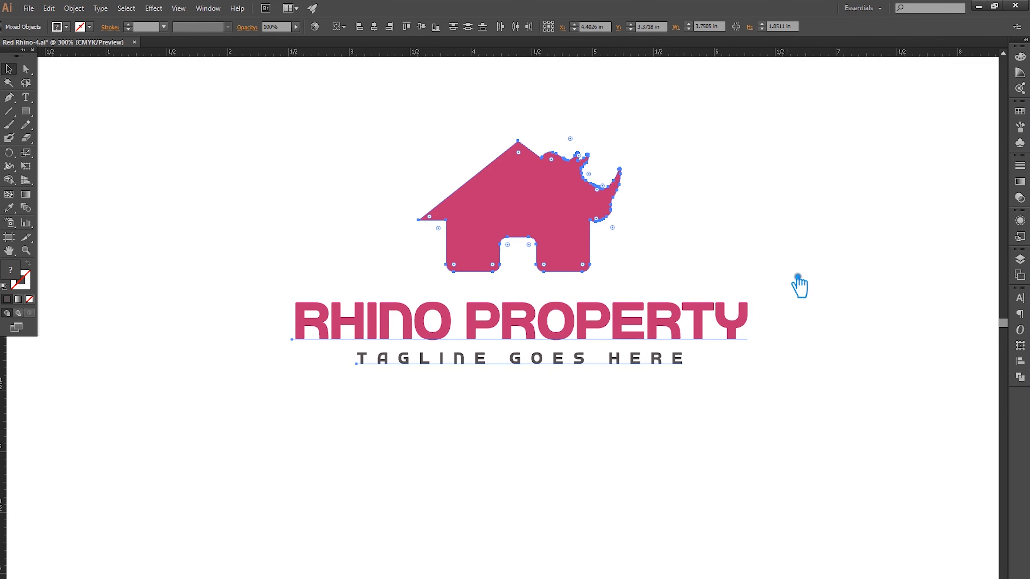
drag(806, 259, 790, 306)
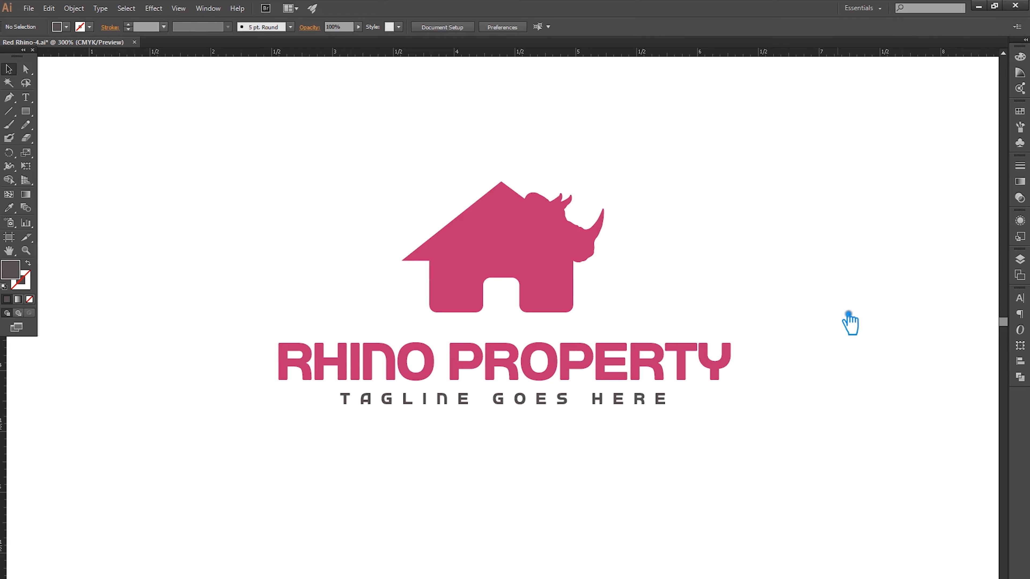